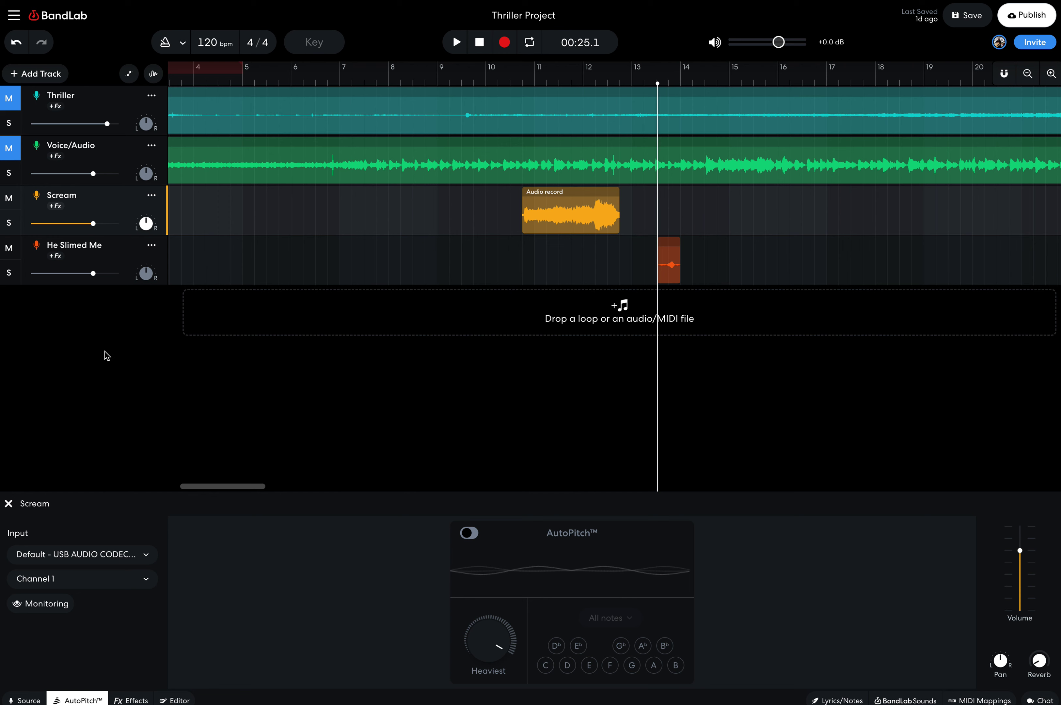
# Rename the Voice/Audio track as Ghostbusters Theme.
pyautogui.doubleClick(74, 146)
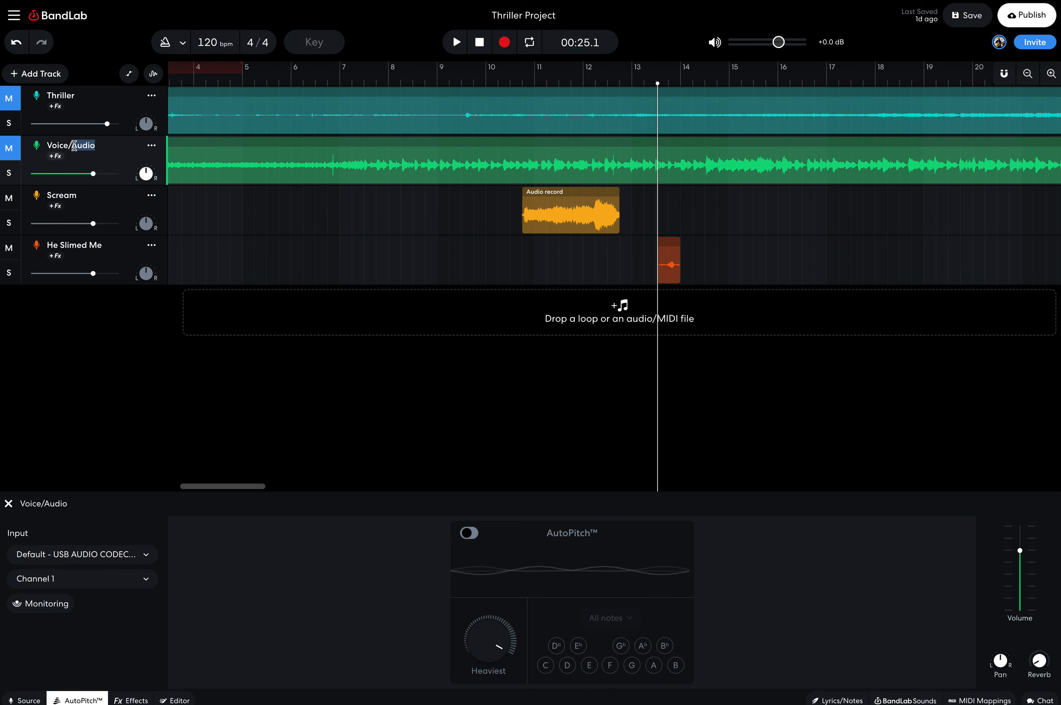
pyautogui.press('BackSpace')
pyautogui.write('Ghiostbu')
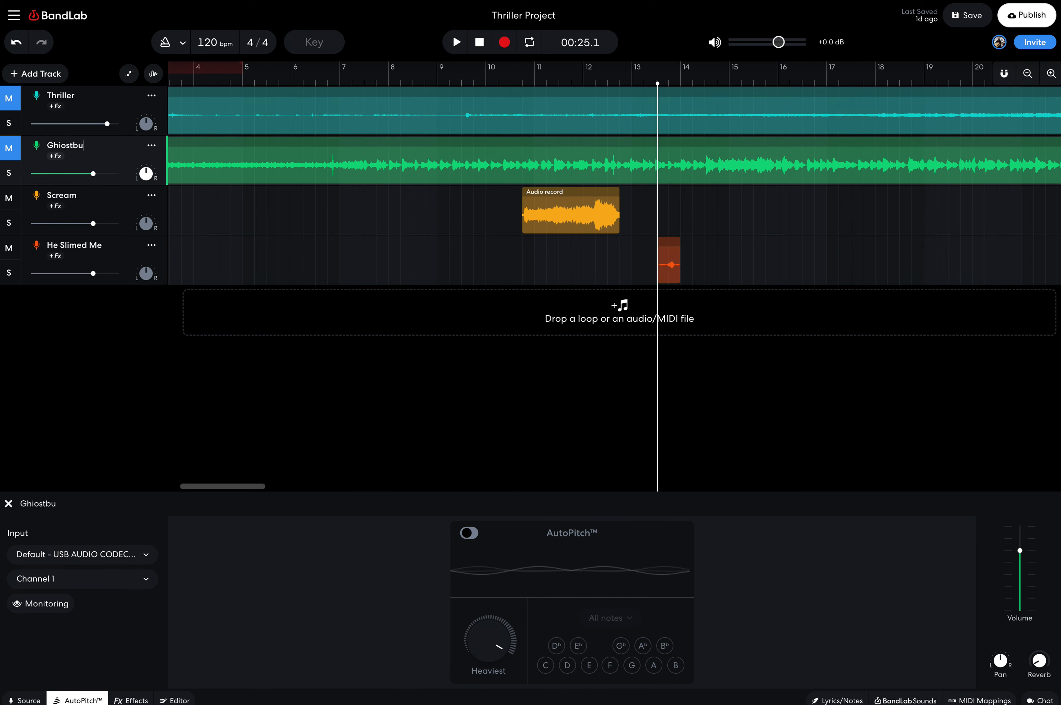
pyautogui.press('BackSpace')
pyautogui.press('BackSpace')
pyautogui.press('BackSpace')
pyautogui.press('BackSpace')
pyautogui.write('stbusters Theme')
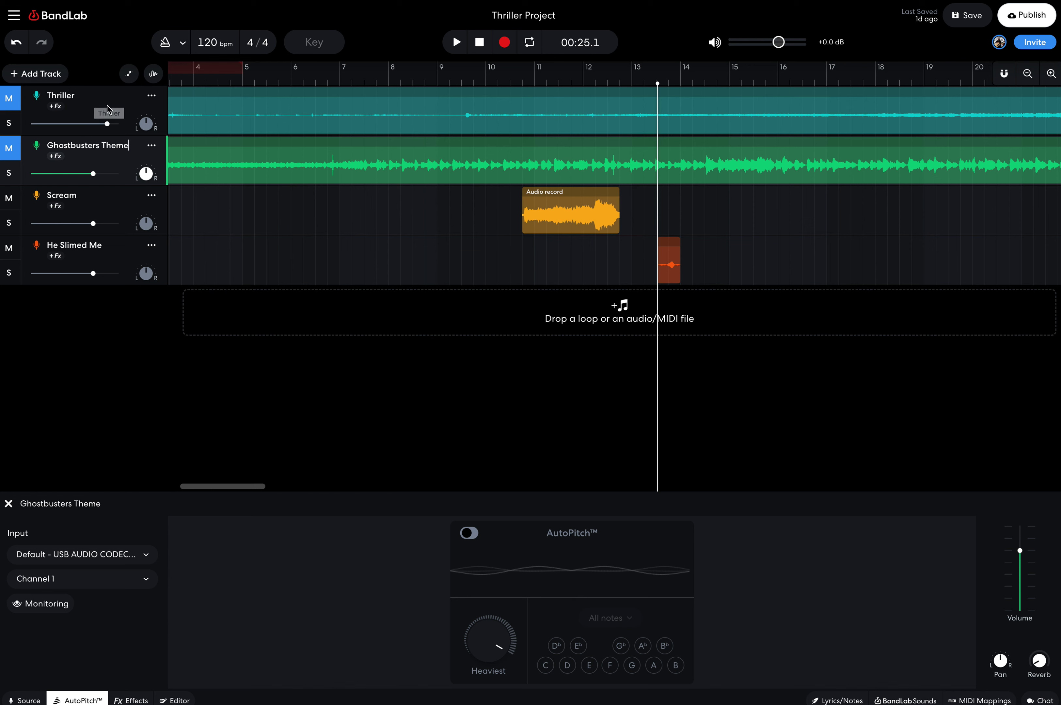
pyautogui.press('Return')
# Mute the He Slimed Me track and play the Scream clip from about 0:19.4.
pyautogui.click(9, 248)
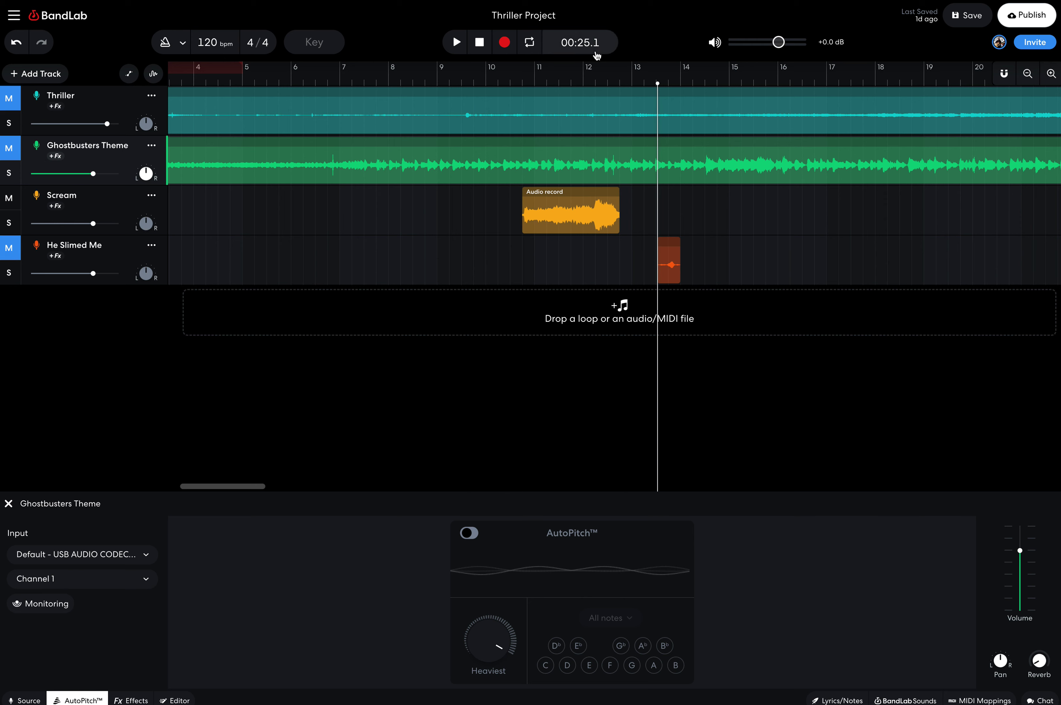
pyautogui.click(512, 81)
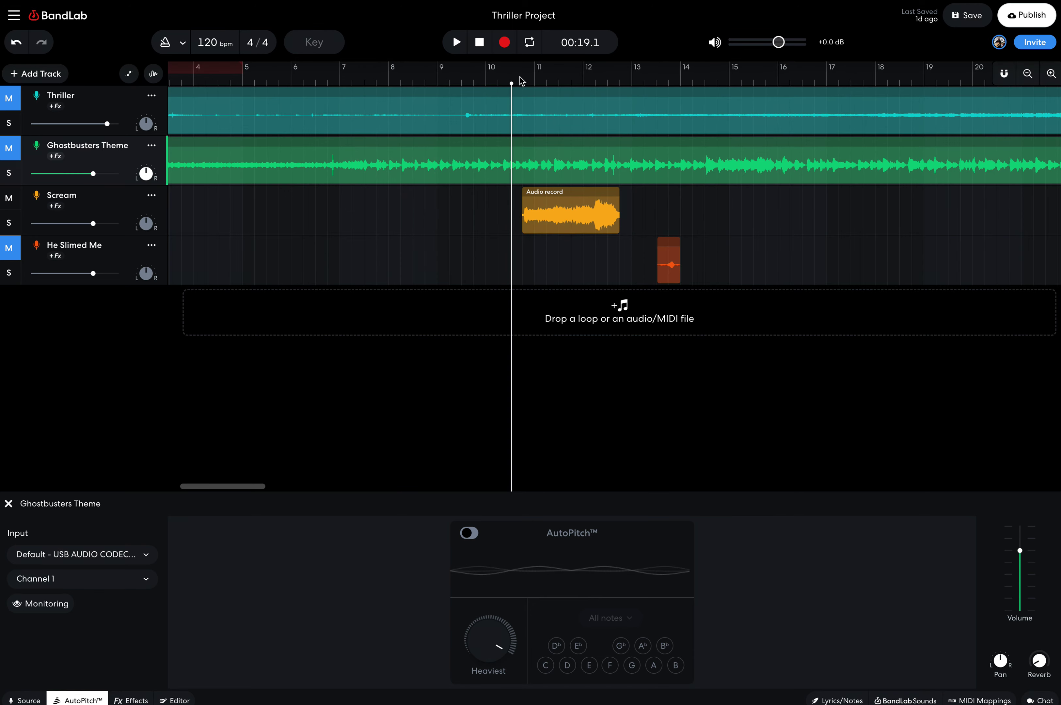
pyautogui.moveTo(513, 84); pyautogui.dragTo(521, 84)
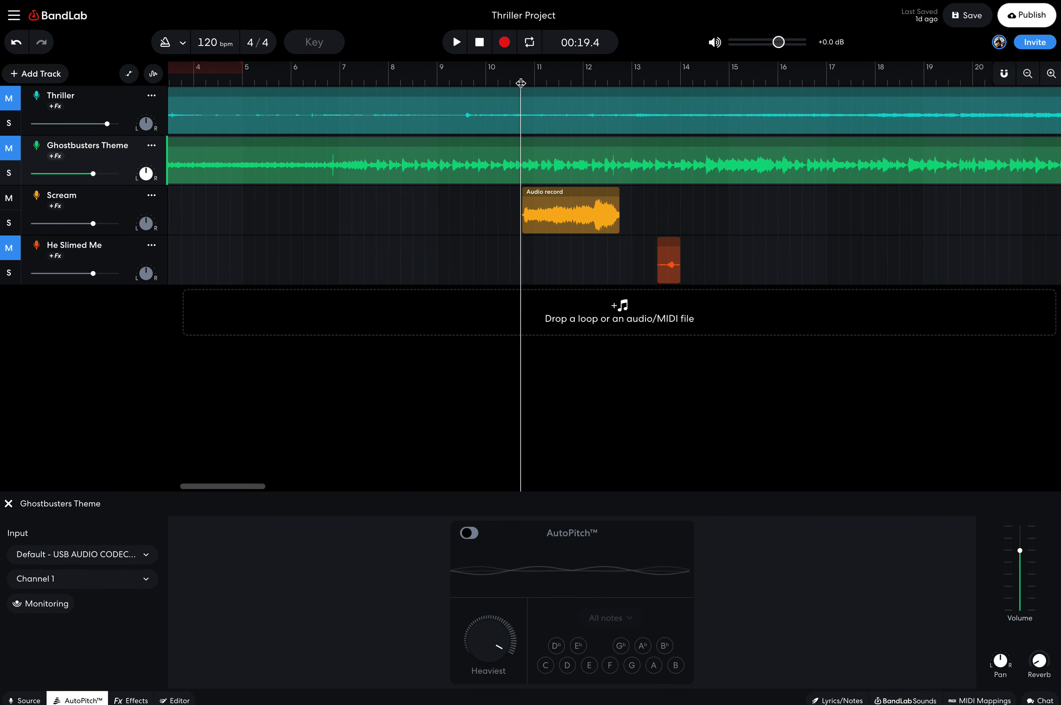
pyautogui.press('space')
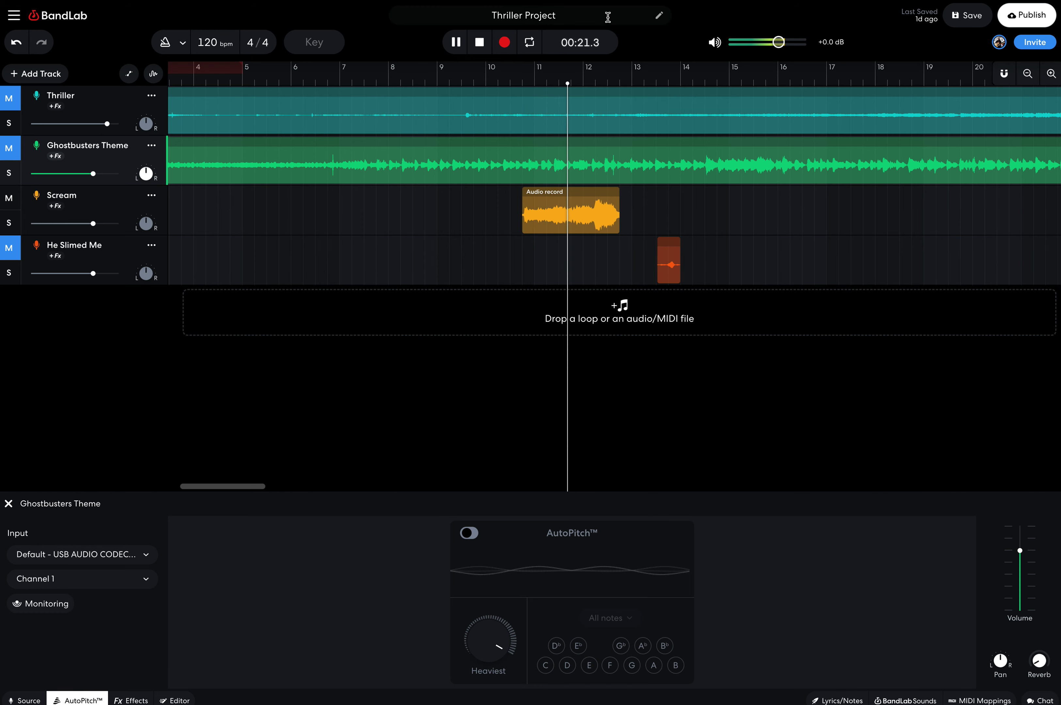
pyautogui.click(473, 45)
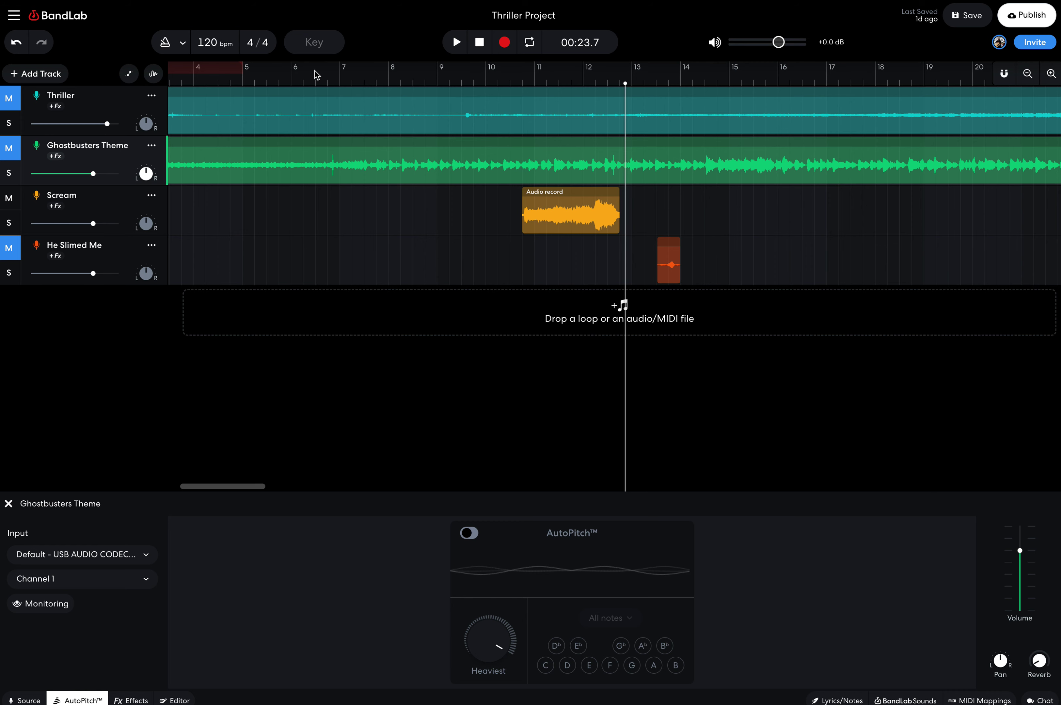
# Switch the timeline ruler from bar numbers to minutes and seconds.
pyautogui.hscroll(-2, 315, 70)
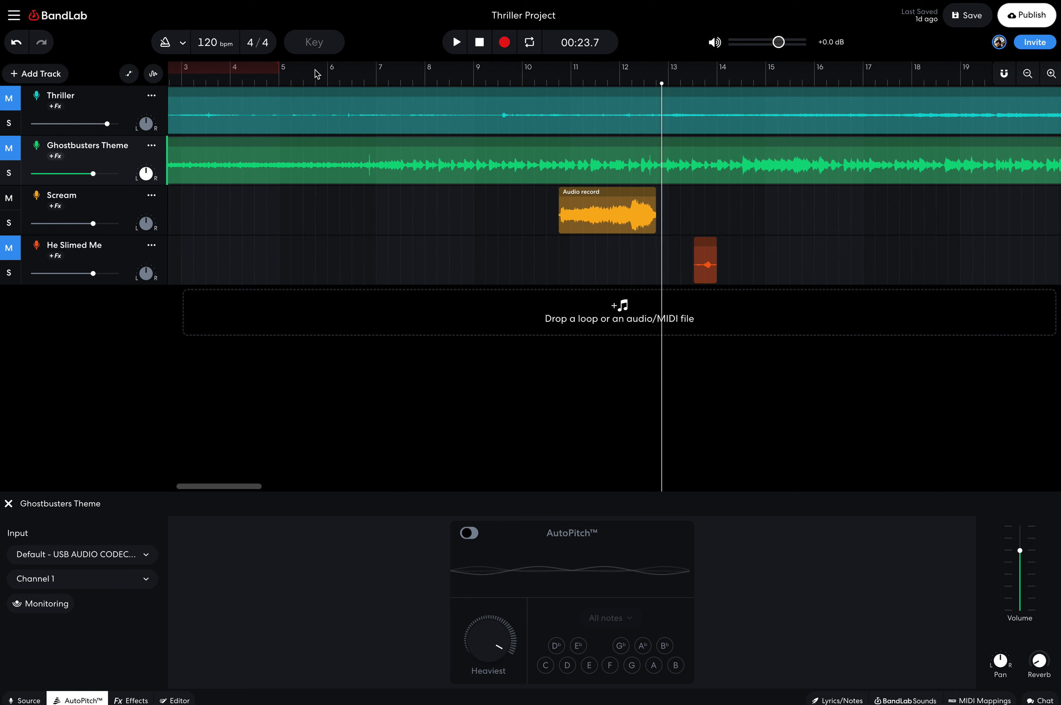
pyautogui.rightClick(358, 71)
pyautogui.click(397, 91)
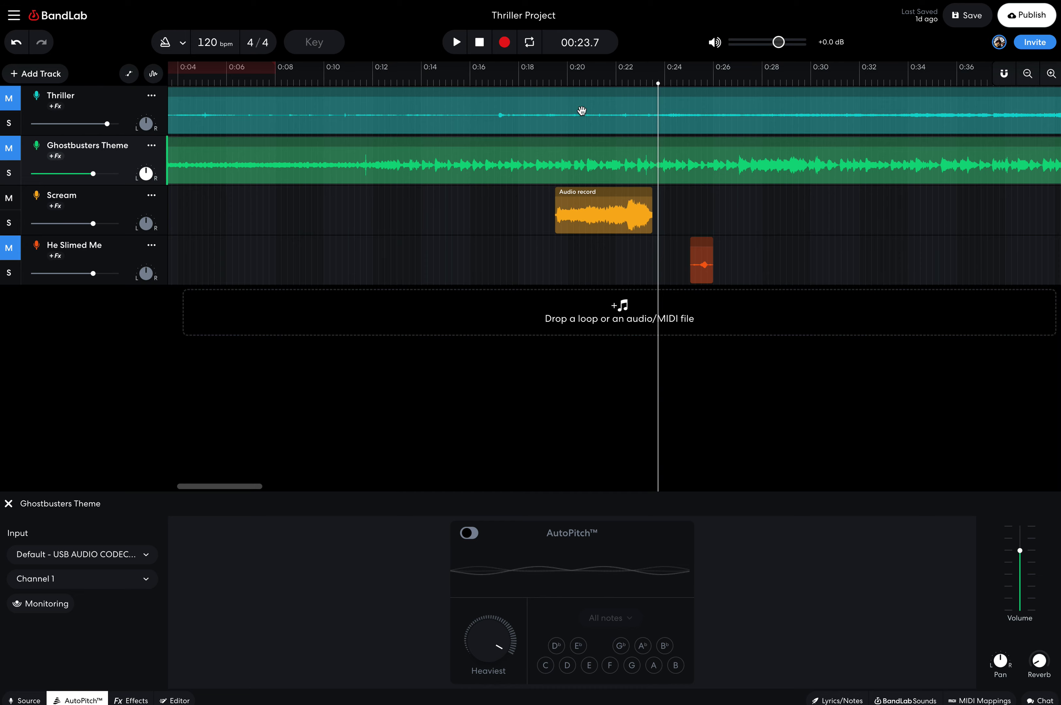
# Mute the Scream track, unmute He Slimed Me, and play its short clip from about 0:25.
pyautogui.hscroll(-2, 604, 235)
pyautogui.hscroll(7, 605, 235)
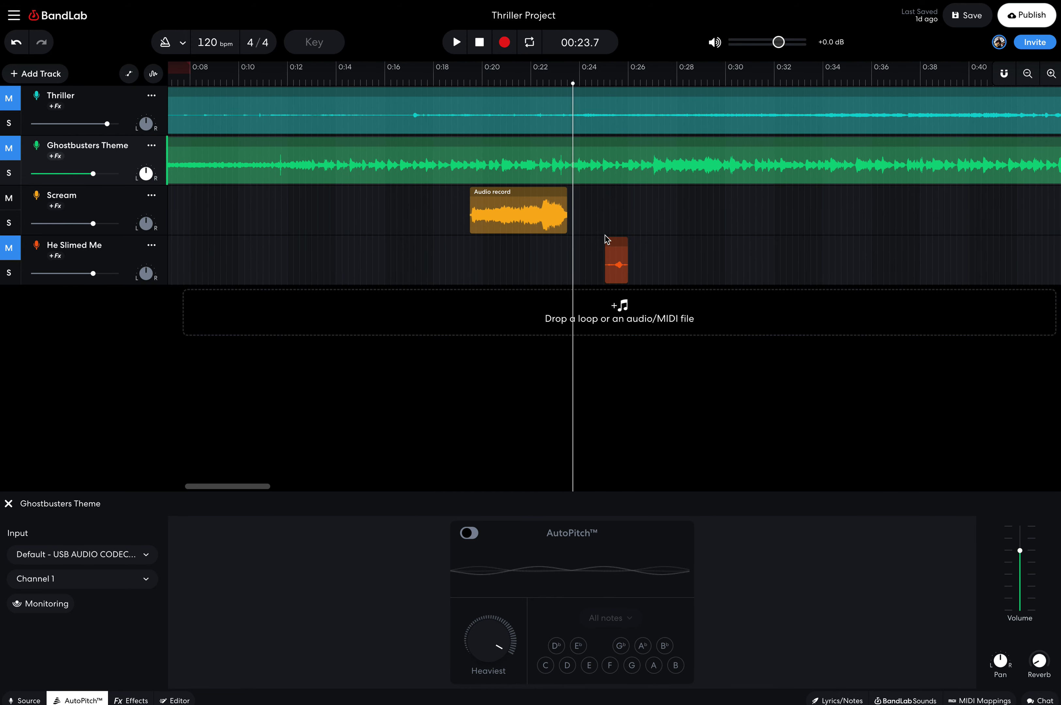
pyautogui.hscroll(2, 605, 235)
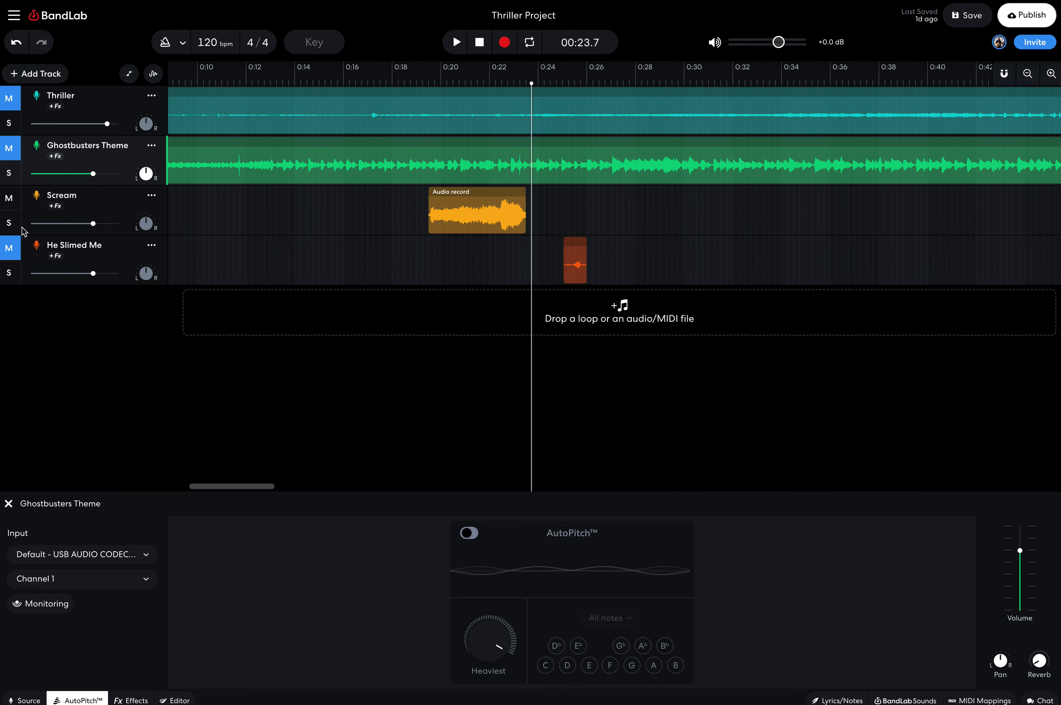
pyautogui.click(9, 197)
pyautogui.click(11, 249)
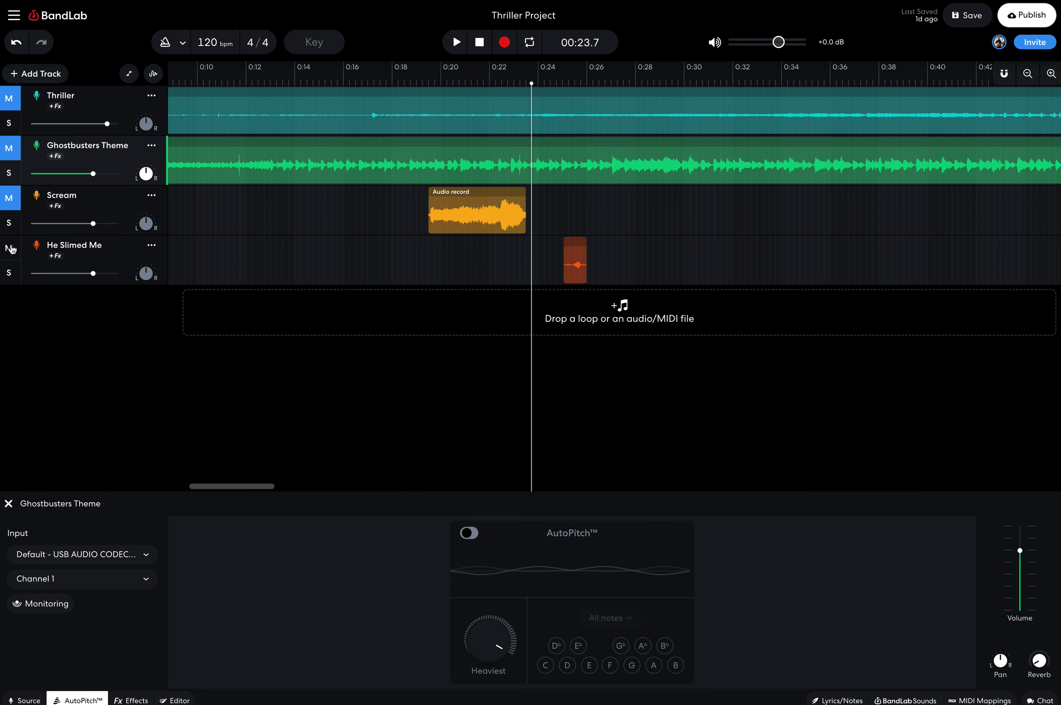
pyautogui.click(568, 83)
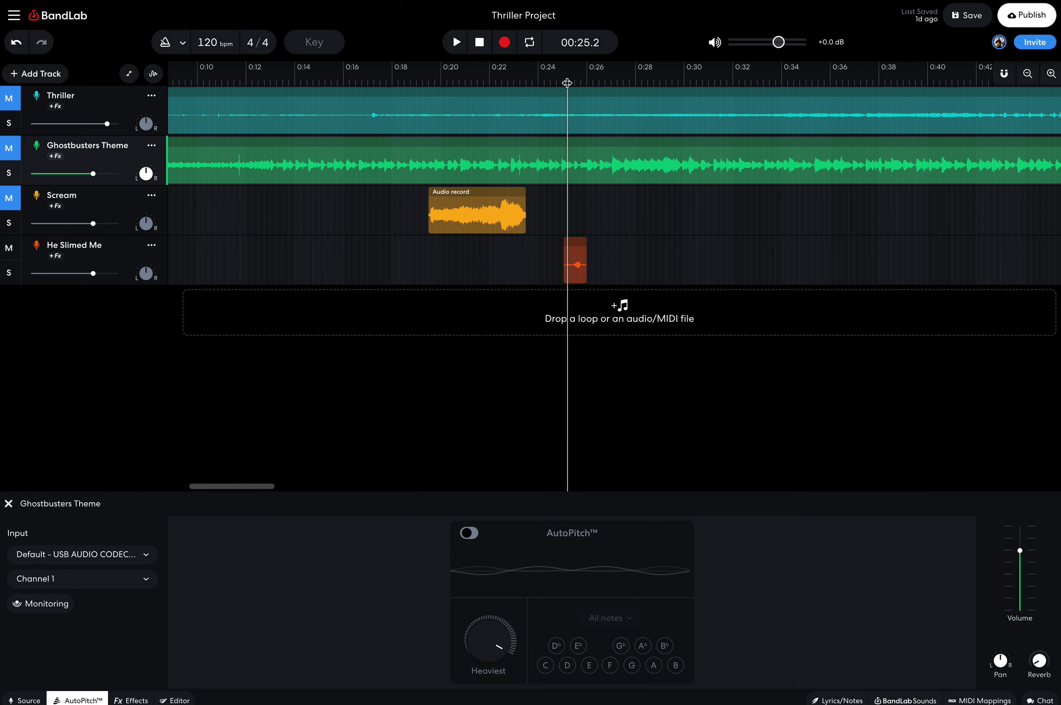
pyautogui.press('space')
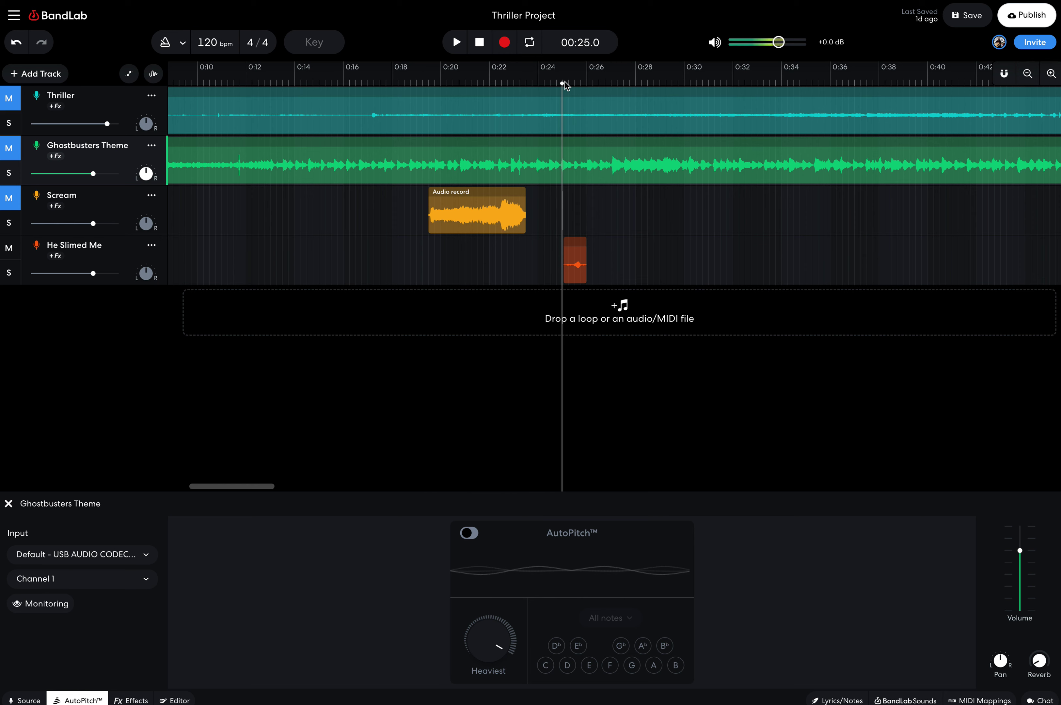
pyautogui.press('space')
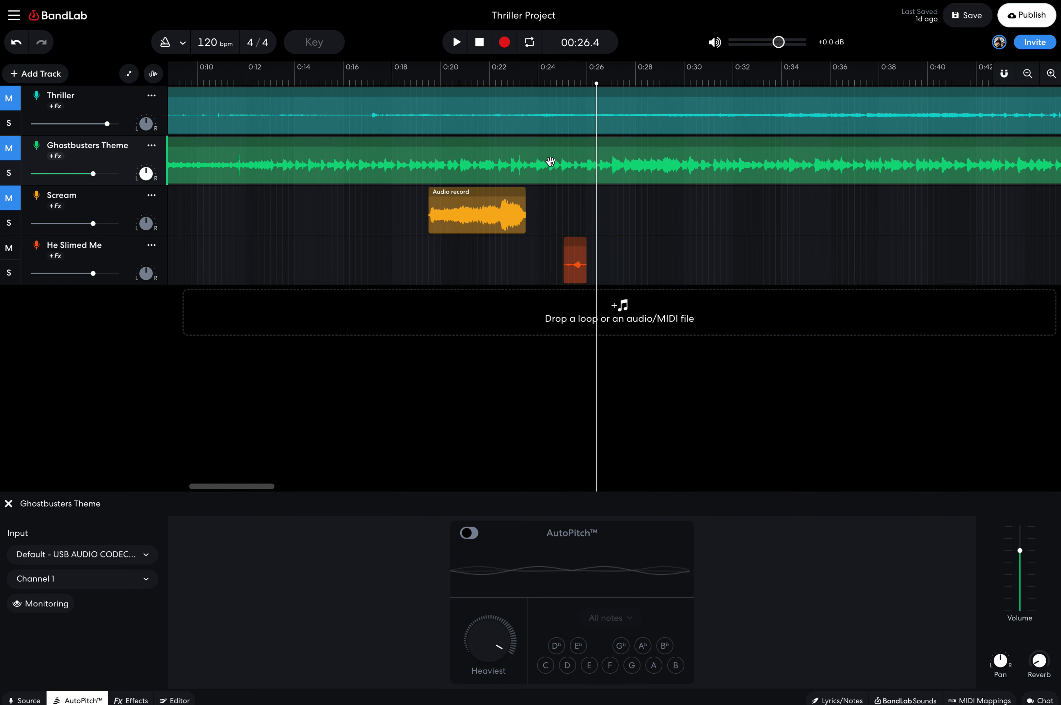
# Look along the Ghostbusters Theme waveform and play the project briefly from about 0:47.
pyautogui.hscroll(5, 550, 161)
pyautogui.hscroll(-10, 550, 162)
pyautogui.hscroll(10, 549, 160)
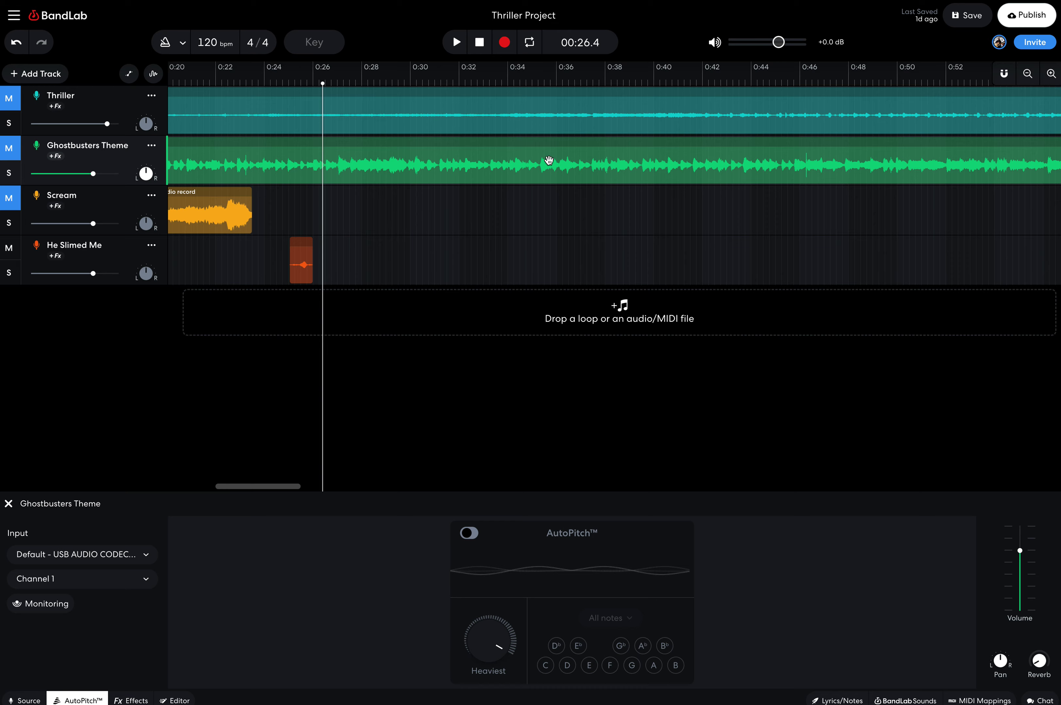
pyautogui.hscroll(11, 549, 160)
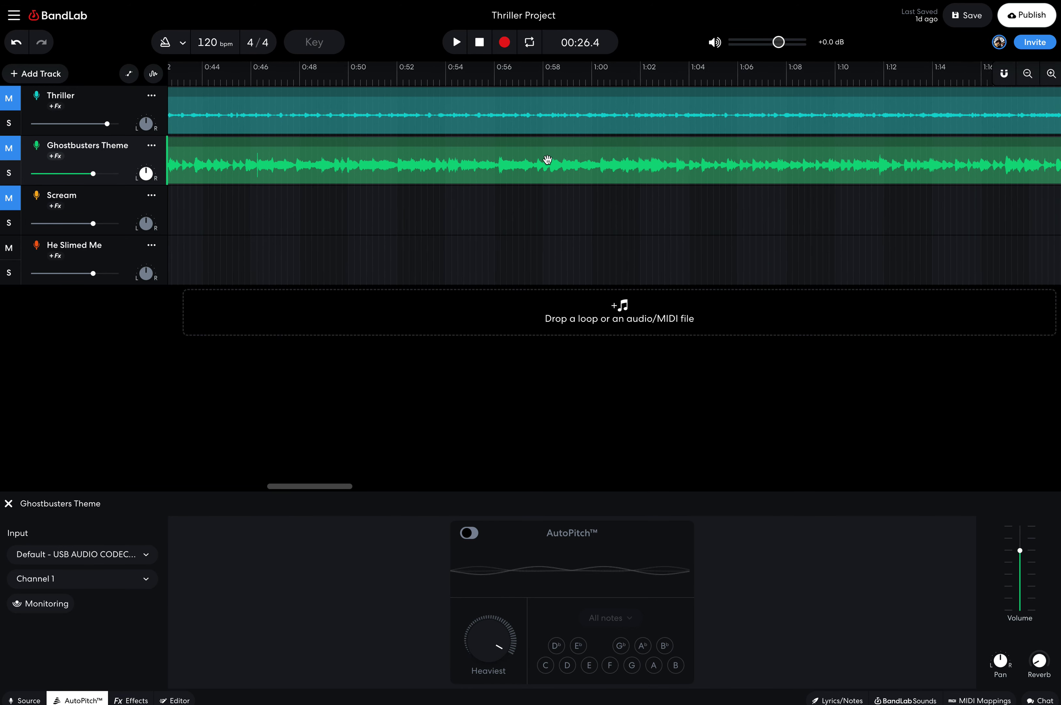
pyautogui.hscroll(8, 547, 159)
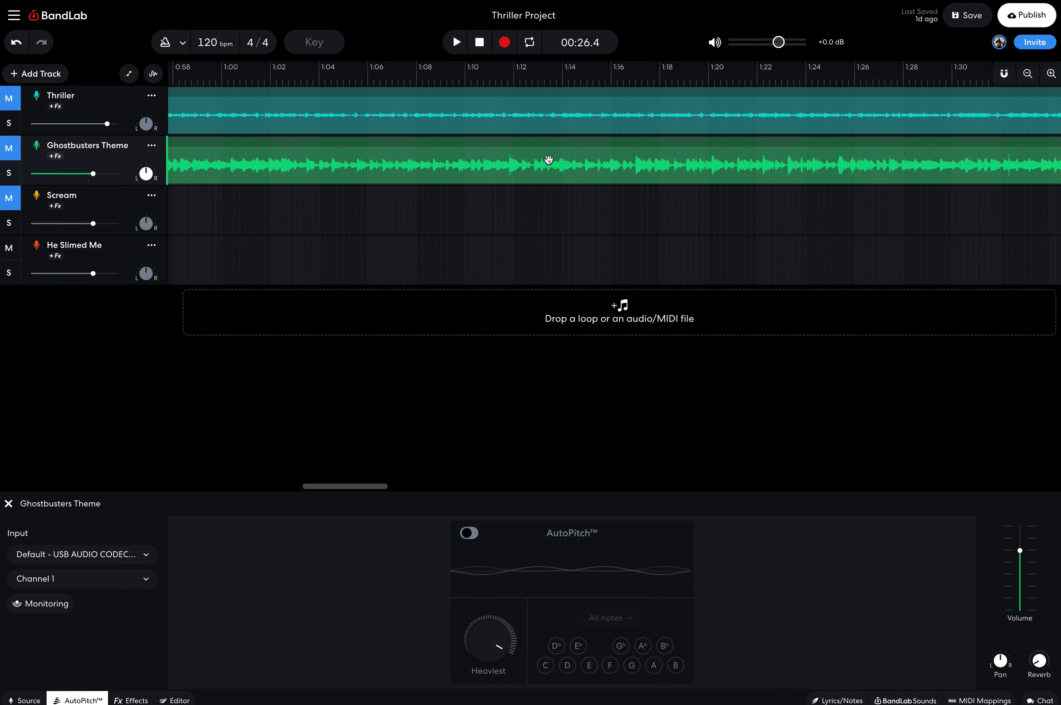
pyautogui.hscroll(-20, 367, 79)
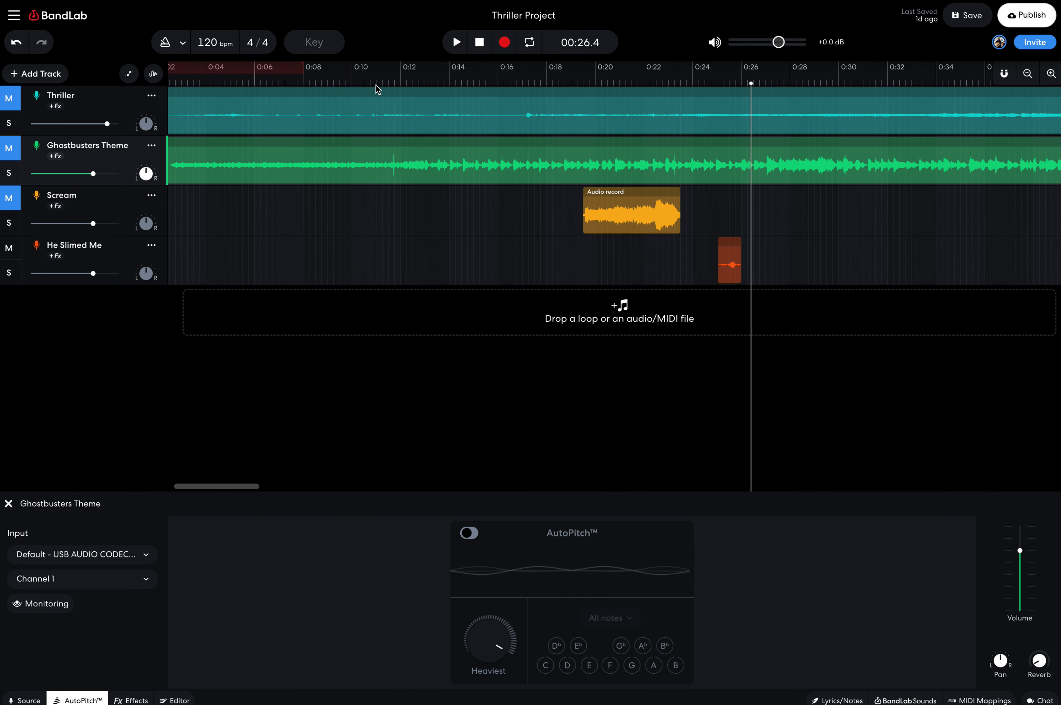
pyautogui.hscroll(8, 375, 85)
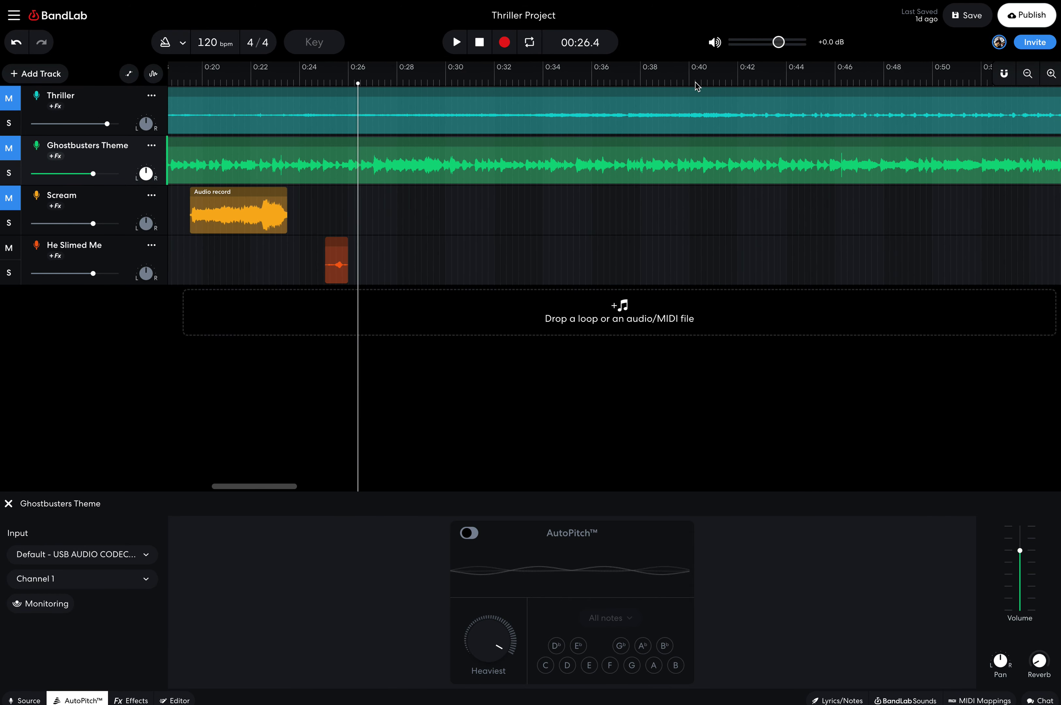
pyautogui.click(694, 83)
pyautogui.hscroll(5, 686, 83)
pyautogui.click(622, 84)
pyautogui.press('space')
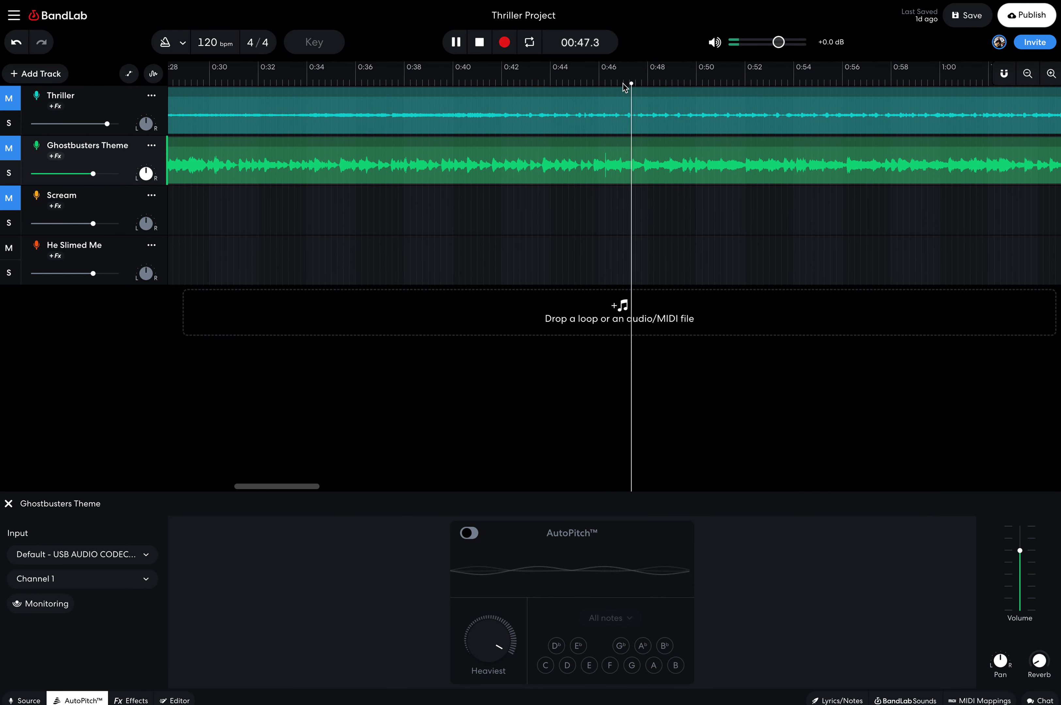
pyautogui.press('space')
# Unmute Ghostbusters Theme, mute He Slimed Me, and listen to the theme around 0:45 to find a spot for the scream.
pyautogui.click(9, 147)
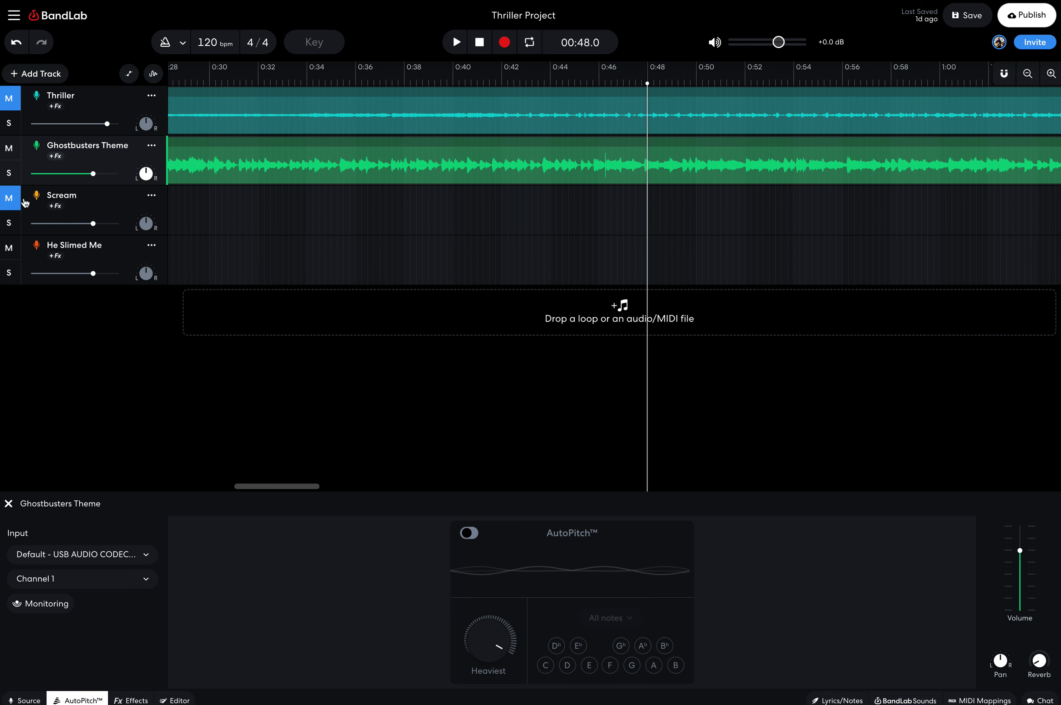
pyautogui.click(13, 251)
pyautogui.press('space')
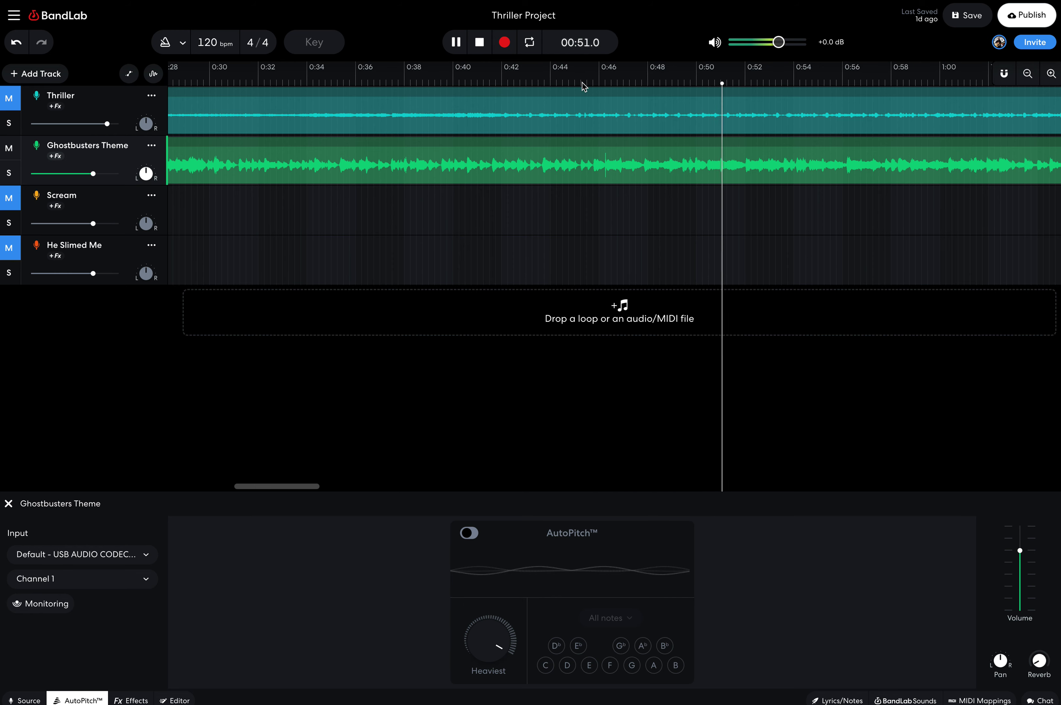
pyautogui.click(582, 82)
pyautogui.click(520, 81)
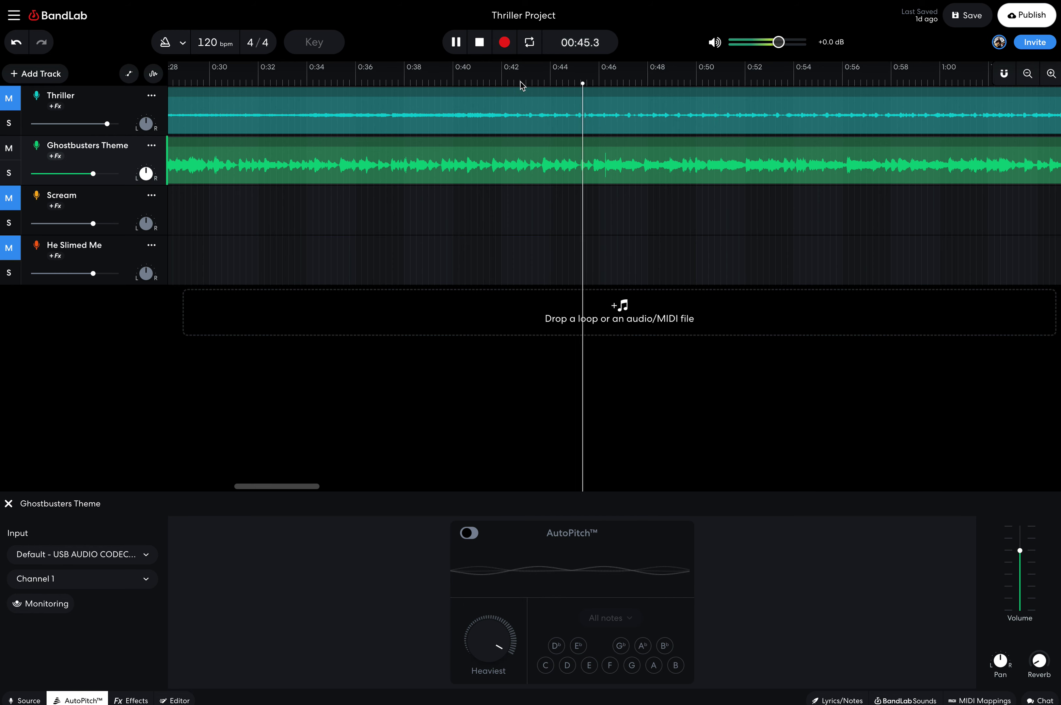
pyautogui.press('space')
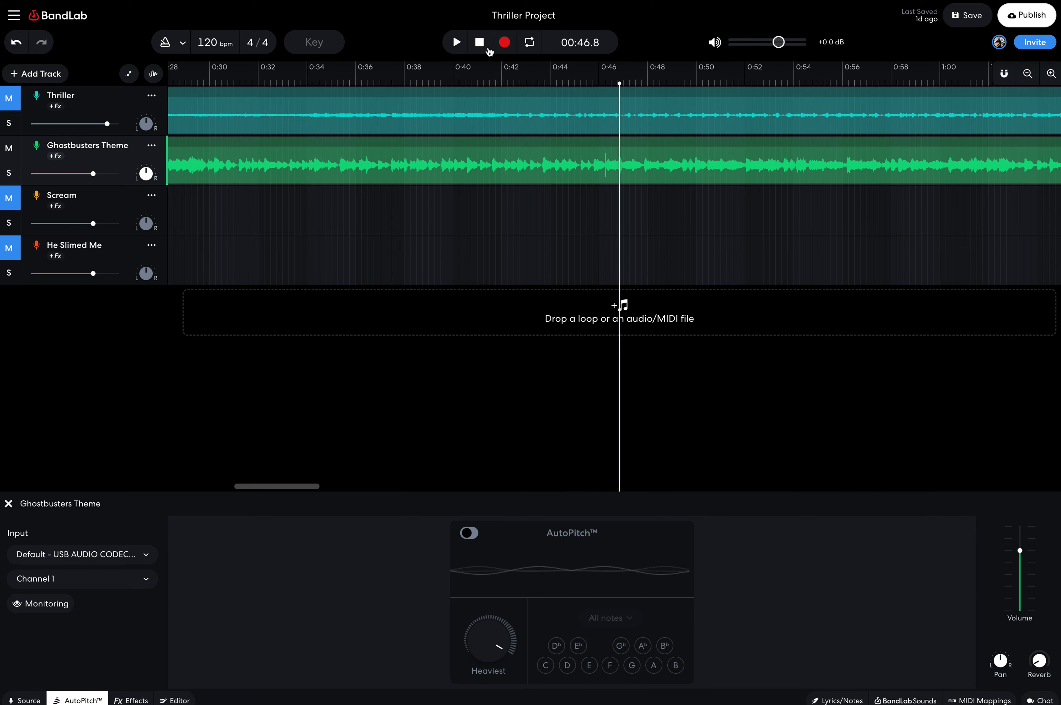
# Move the Scream audio clip along its track so that it starts at about 0:46.5.
pyautogui.hscroll(-10, 377, 245)
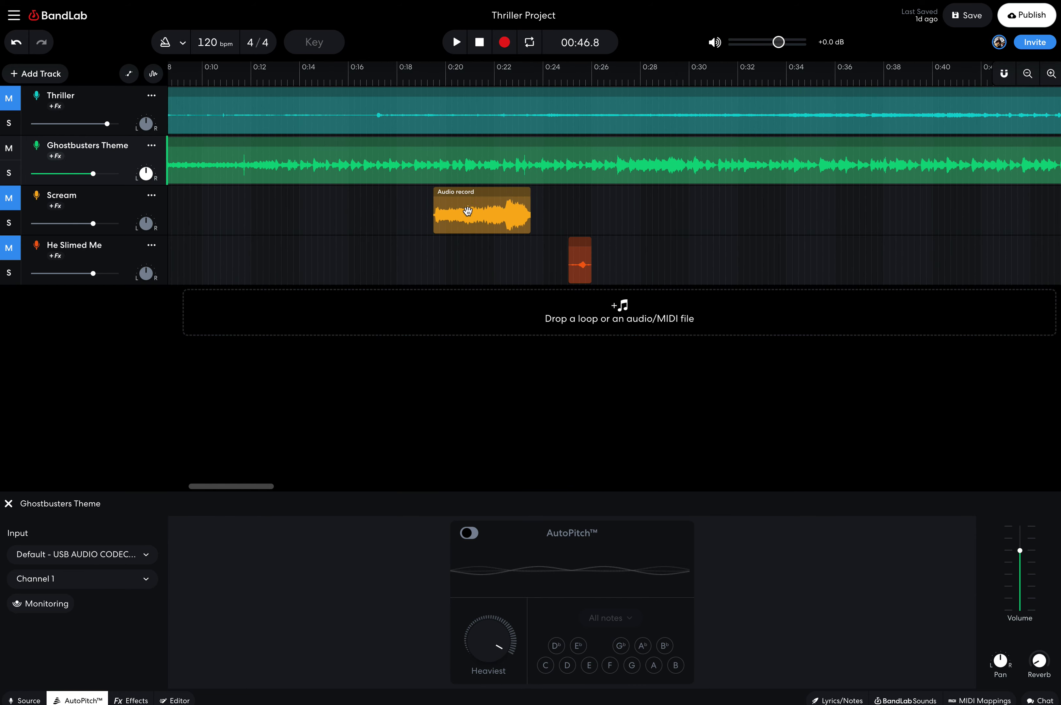
pyautogui.moveTo(467, 211); pyautogui.dragTo(805, 211)
pyautogui.hscroll(8, 776, 214)
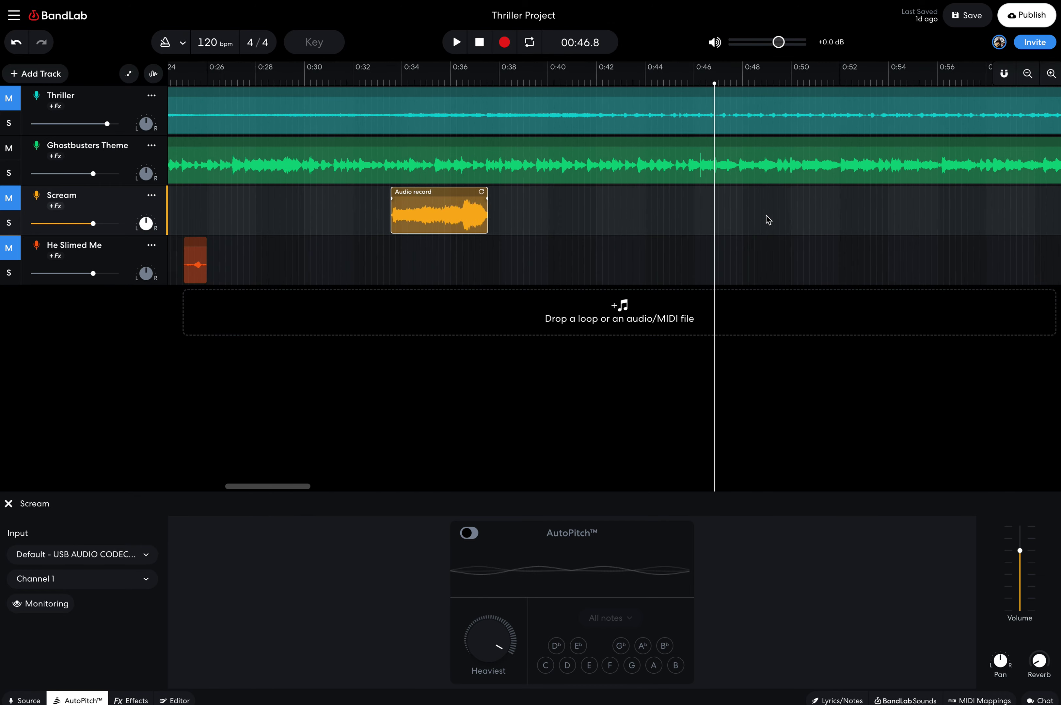
pyautogui.moveTo(394, 215); pyautogui.dragTo(729, 209)
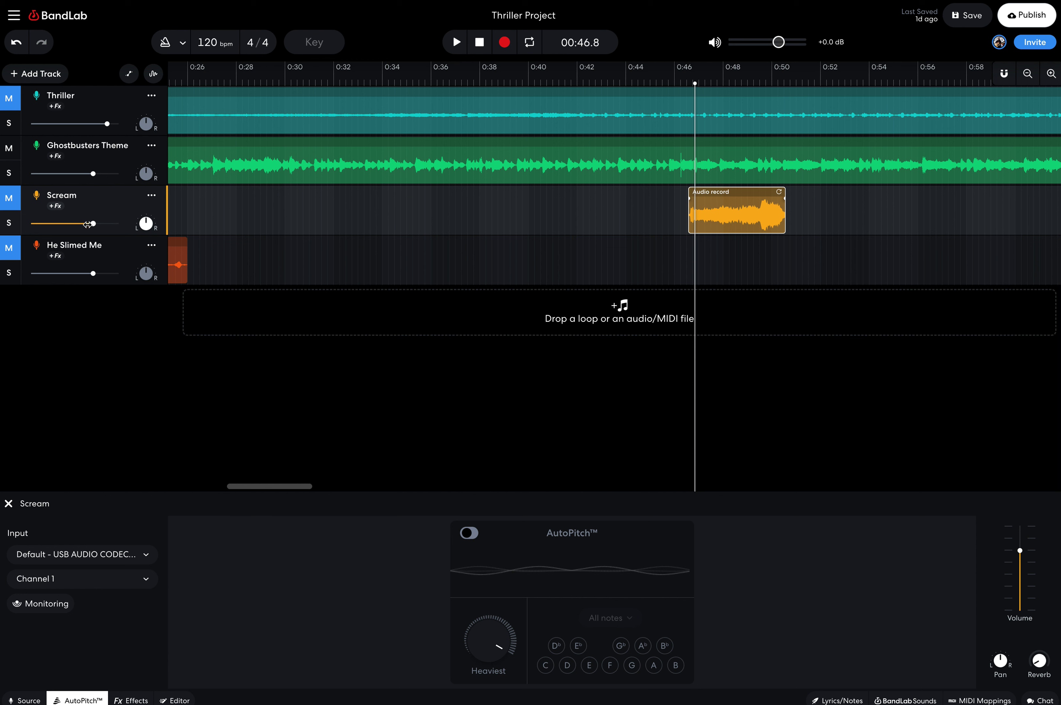
# Lower the Scream track's volume to about -9.5 dB and play the project from about 0:45.
pyautogui.moveTo(92, 224); pyautogui.dragTo(64, 226)
pyautogui.click(649, 81)
pyautogui.press('space')
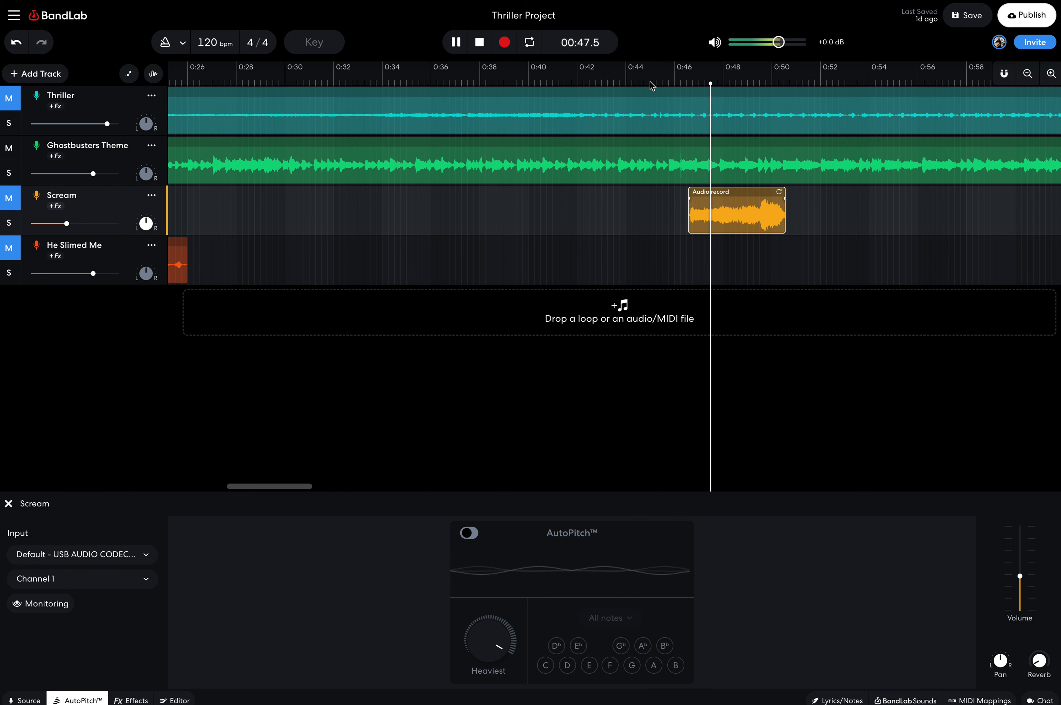
pyautogui.press('space')
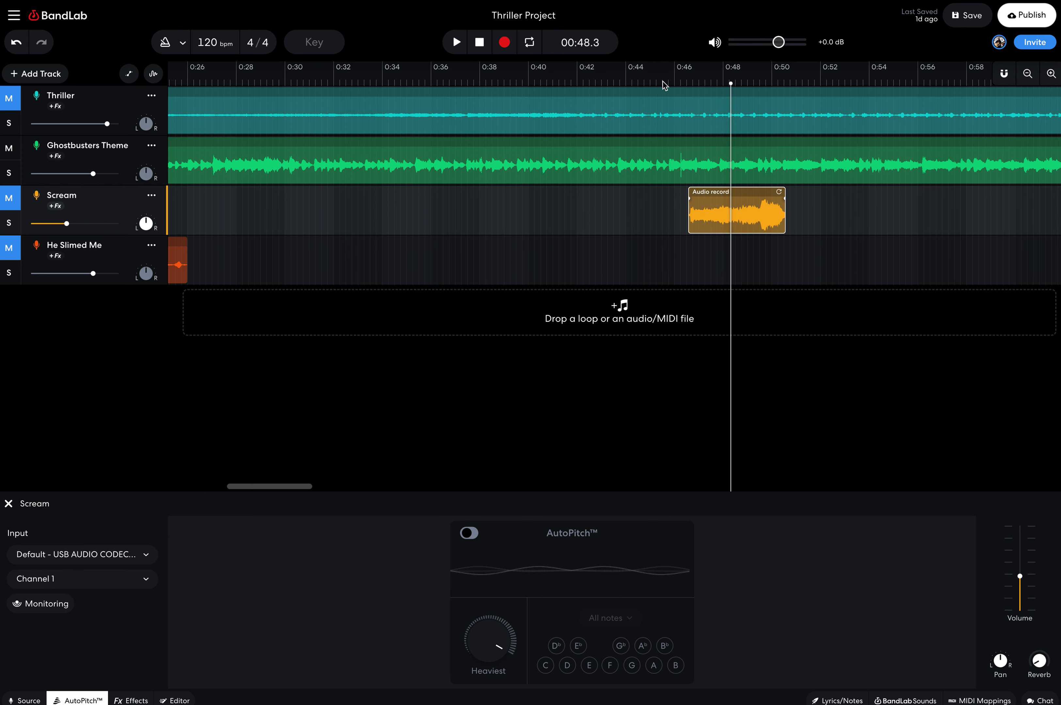
# Unmute the Scream track and play it together with Ghostbusters Theme from 0:46.1 to check its volume level.
pyautogui.click(662, 82)
pyautogui.click(677, 83)
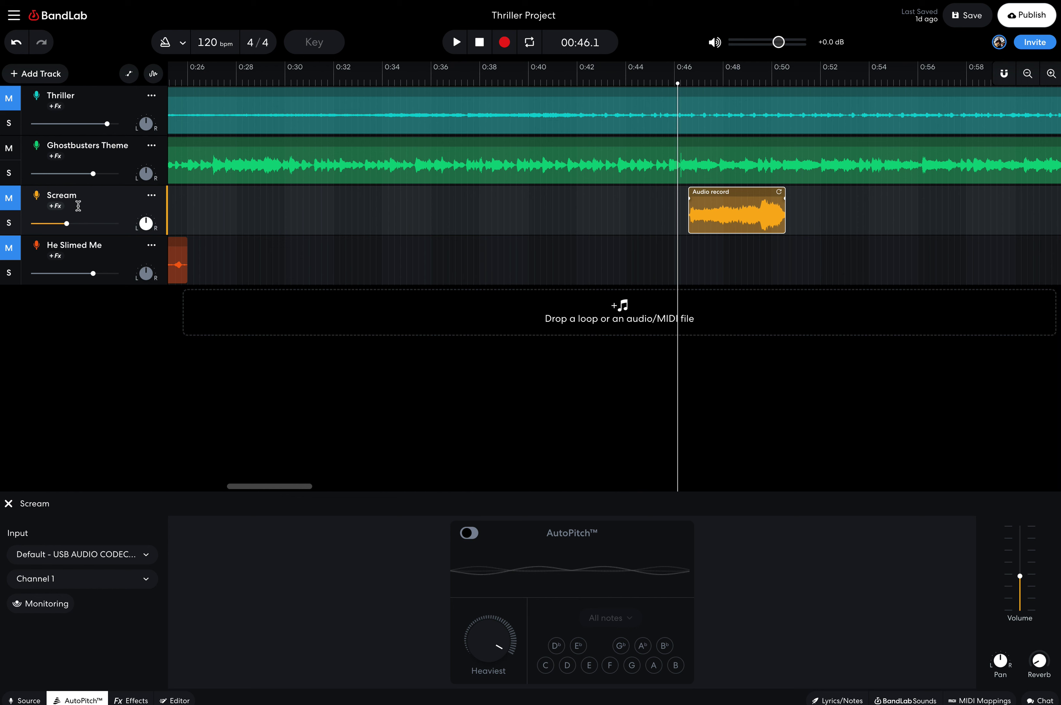
pyautogui.click(11, 204)
pyautogui.press('space')
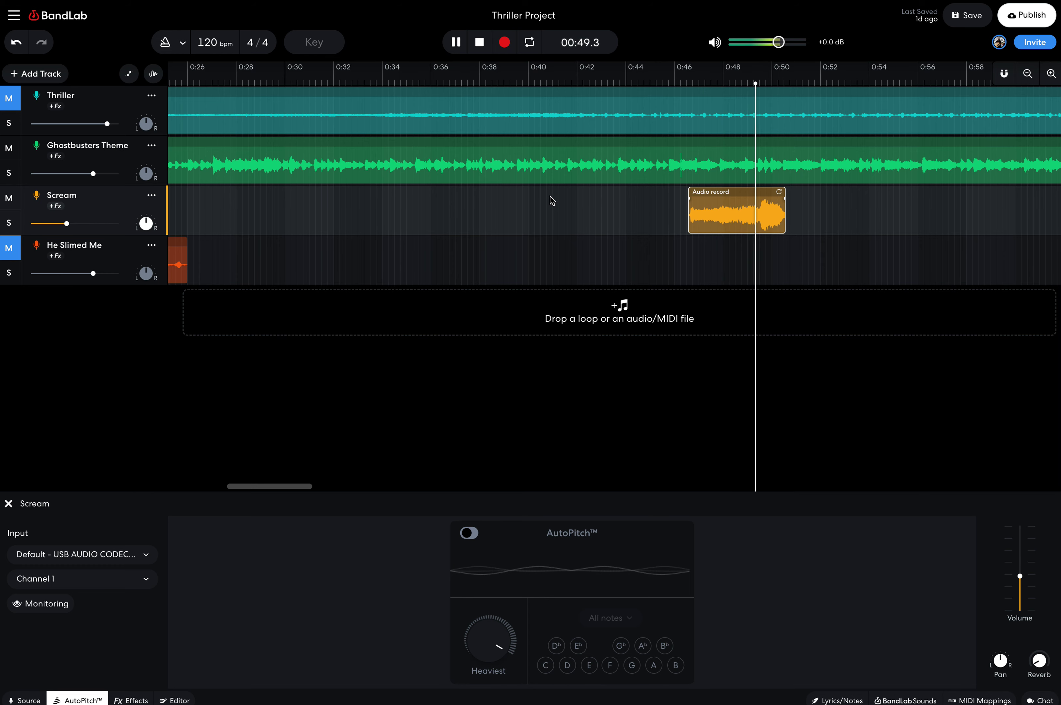
pyautogui.click(481, 43)
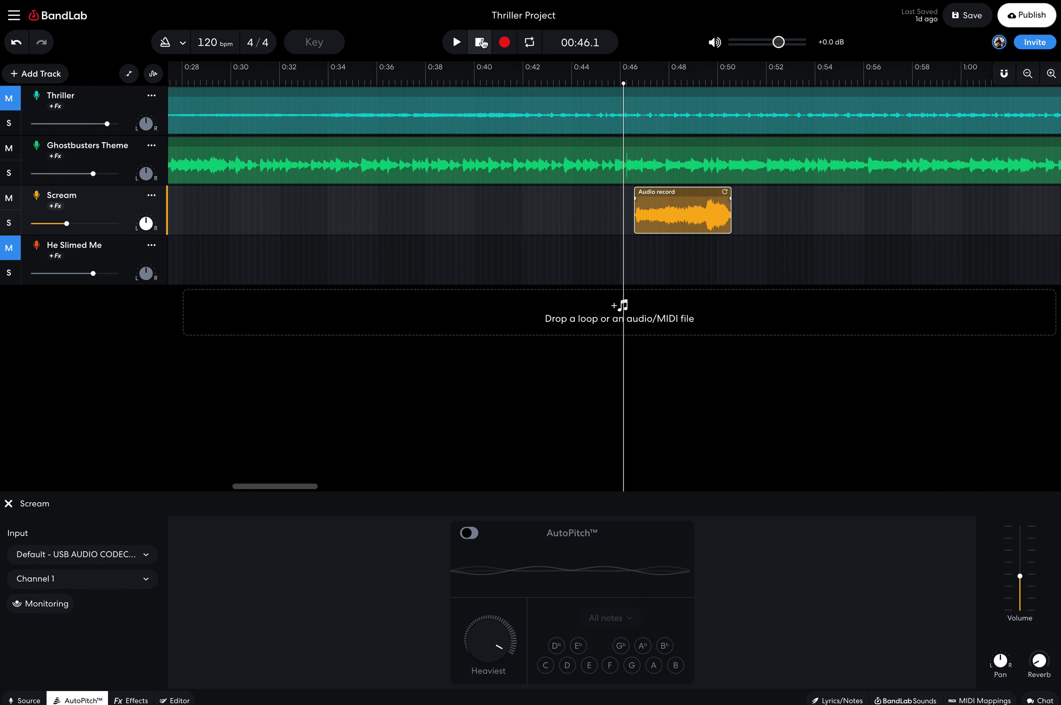
pyautogui.click(66, 223)
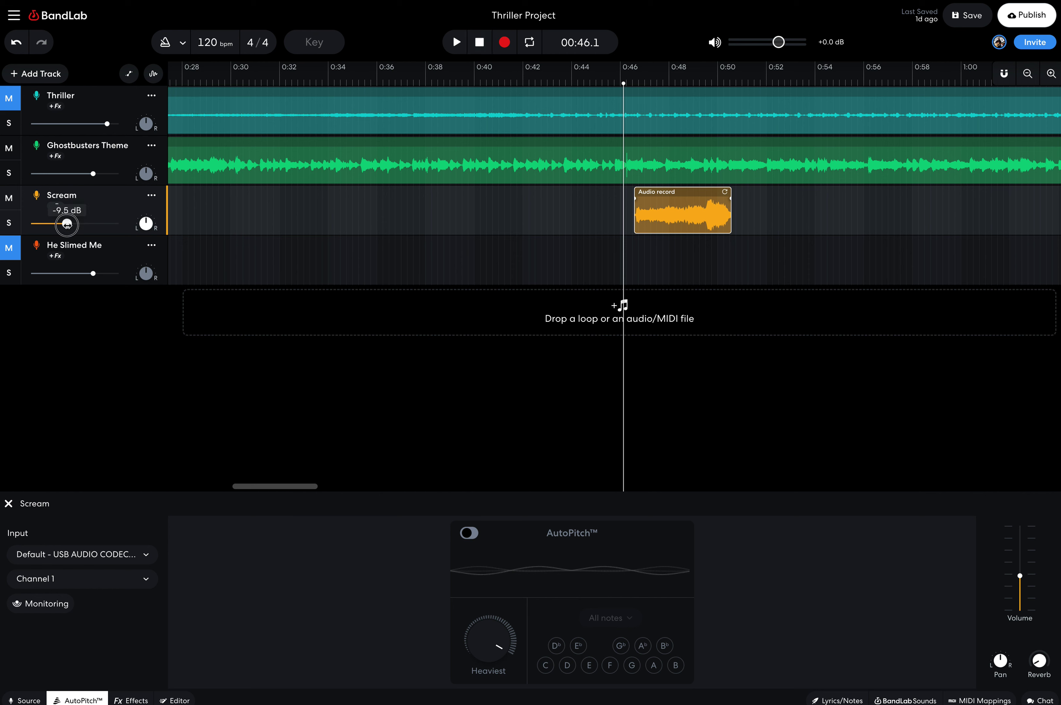
# Raise the Scream track's volume slightly and play it with Ghostbusters Theme from 0:46.1 to check the balance.
pyautogui.moveTo(66, 224); pyautogui.dragTo(68, 224)
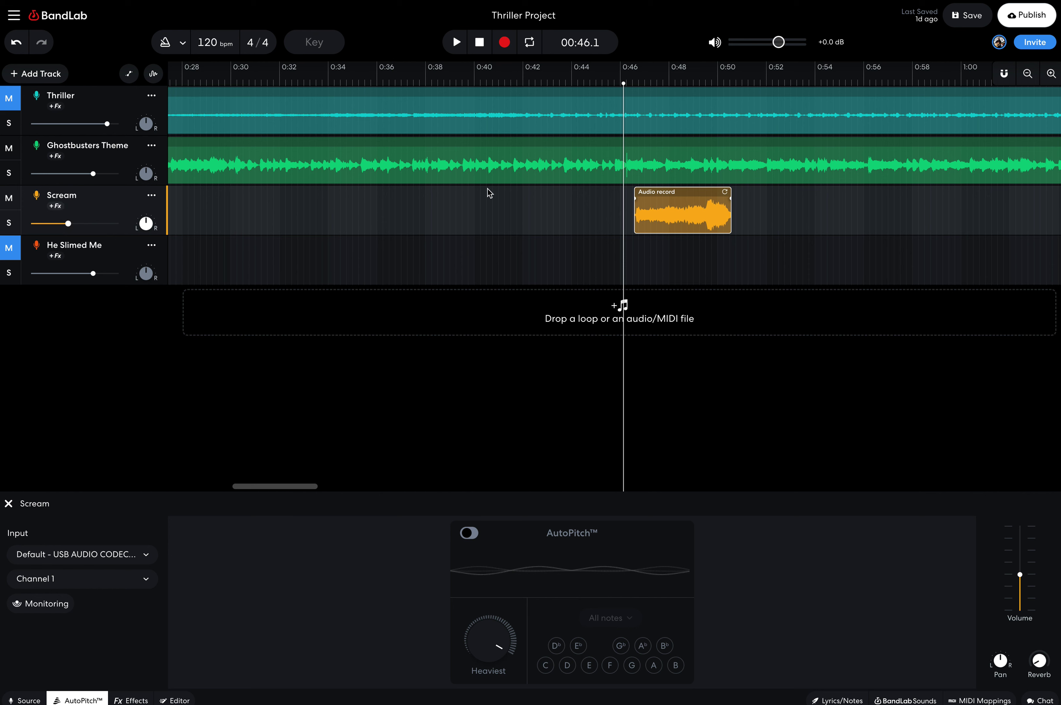
pyautogui.press('space')
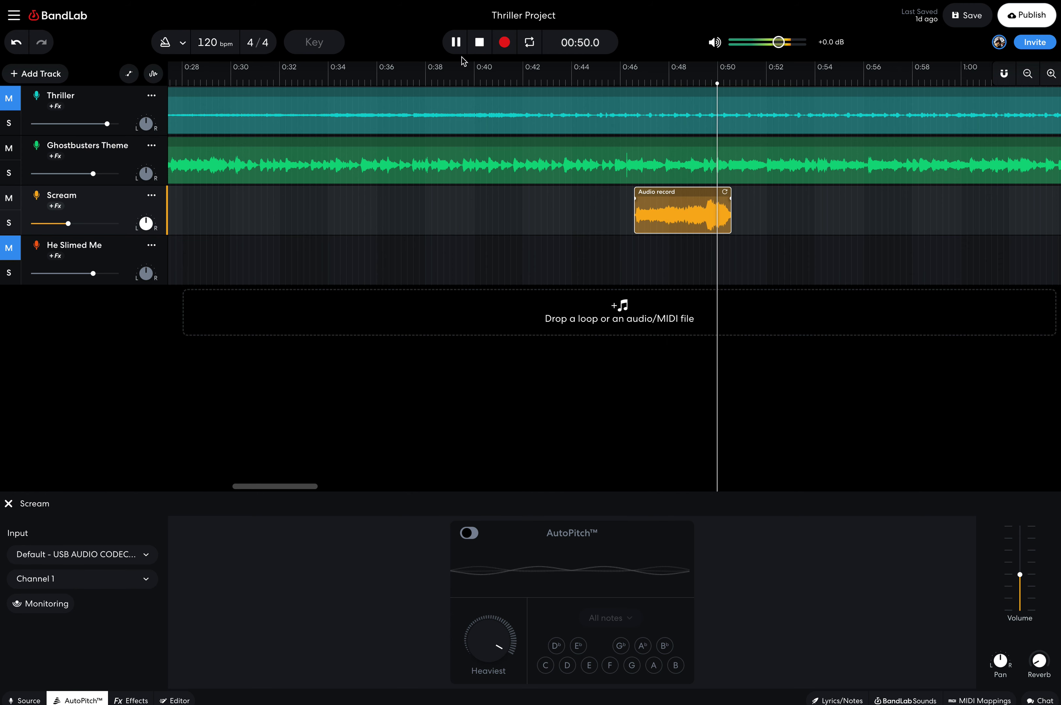
pyautogui.click(483, 46)
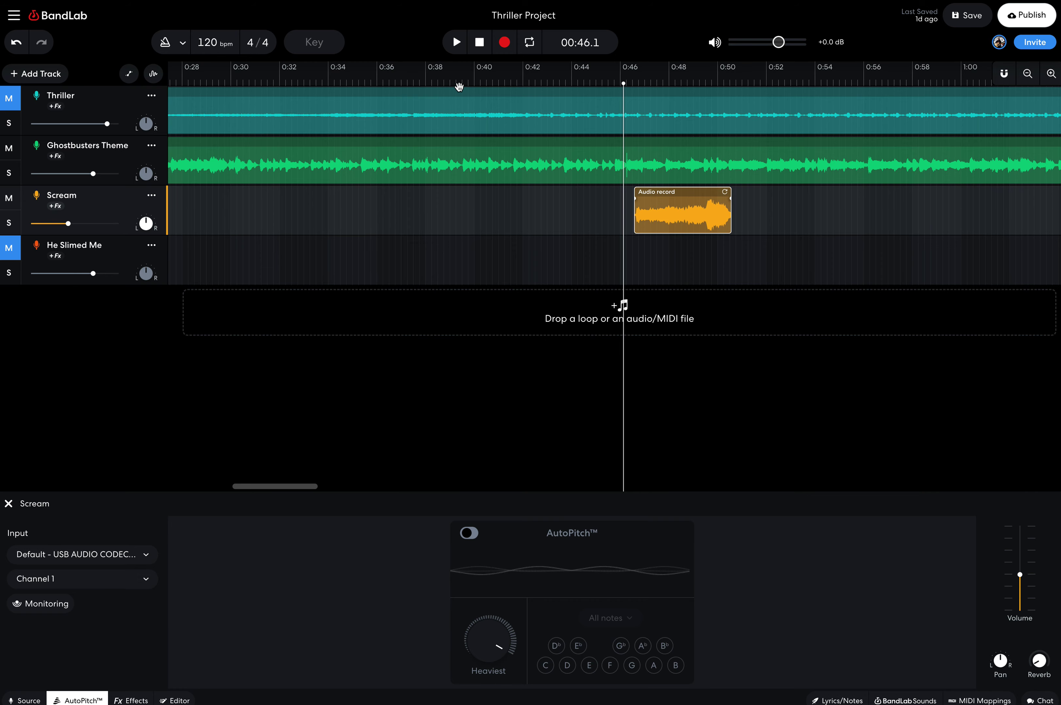
# Move the He Slimed Me audio clip along its track so that it starts at about 1:47.
pyautogui.hscroll(-10, 366, 213)
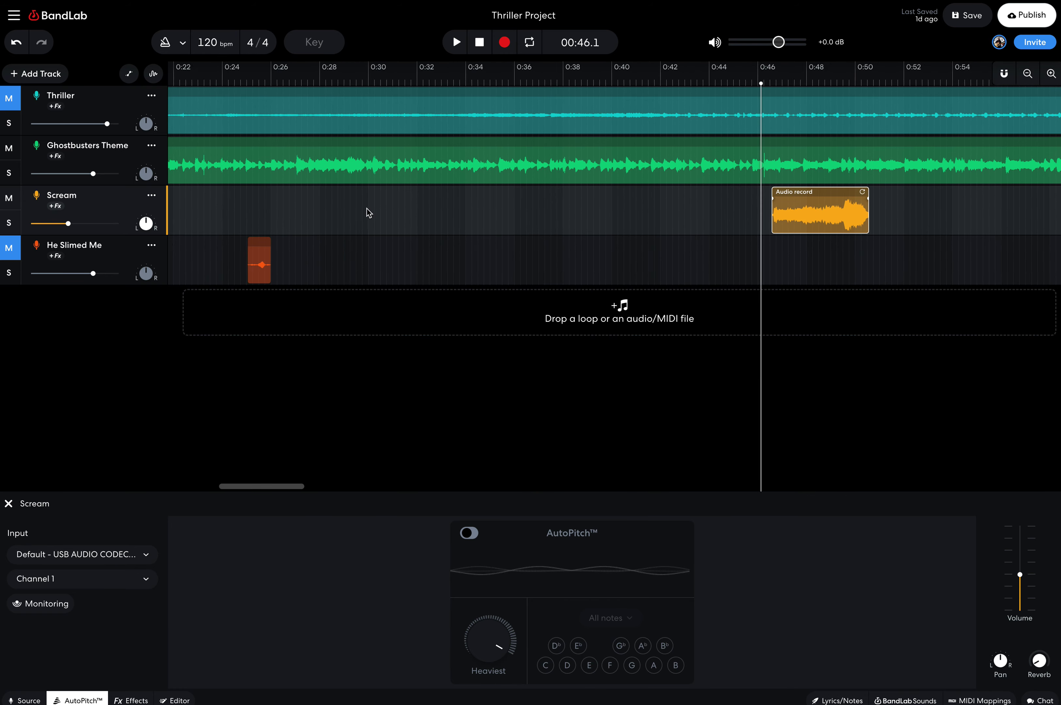
pyautogui.moveTo(366, 274); pyautogui.dragTo(1054, 276)
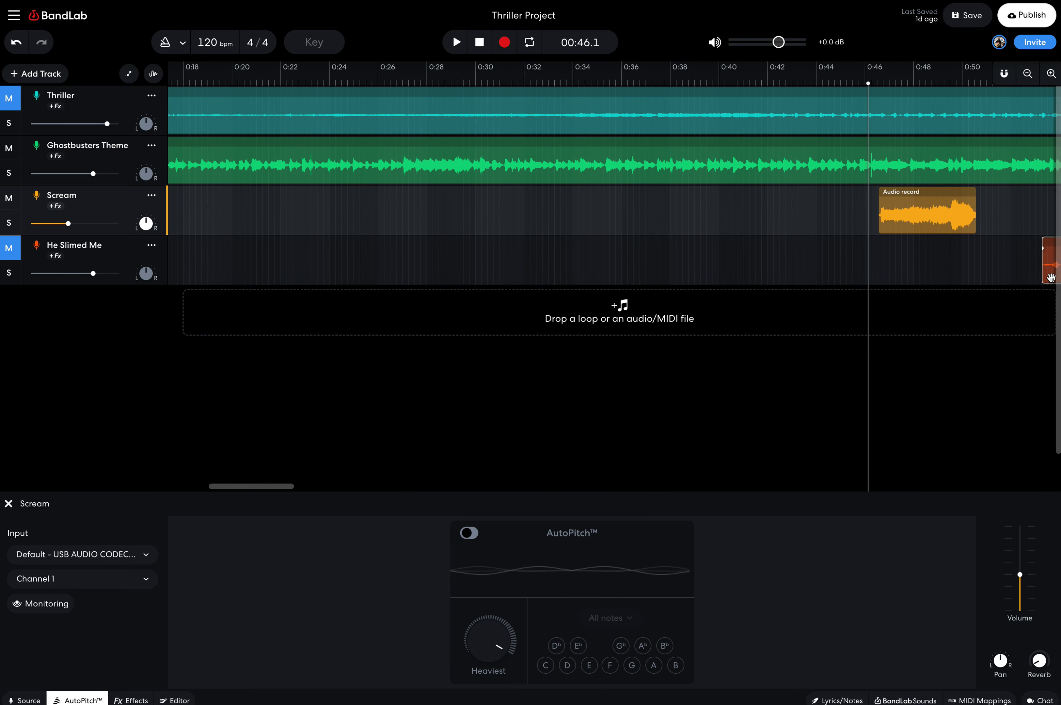
pyautogui.hscroll(20, 1045, 277)
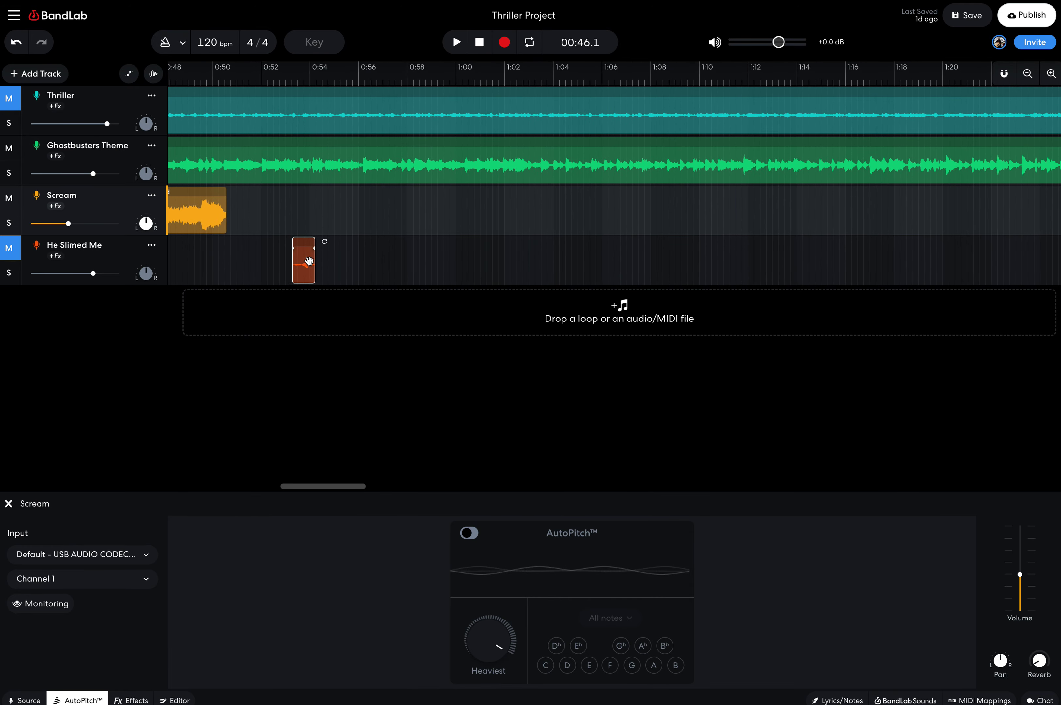
pyautogui.moveTo(316, 261); pyautogui.dragTo(880, 264)
pyautogui.hscroll(8, 523, 235)
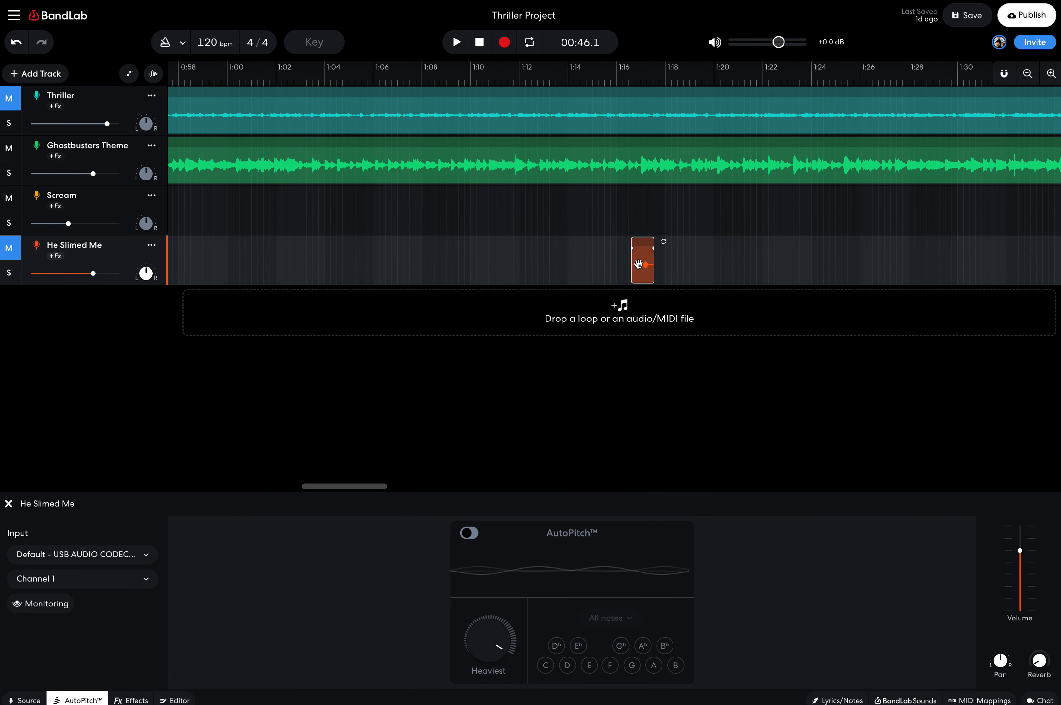
pyautogui.moveTo(638, 264); pyautogui.dragTo(964, 264)
pyautogui.click(866, 264)
pyautogui.hscroll(15, 693, 259)
pyautogui.moveTo(262, 258); pyautogui.dragTo(565, 108)
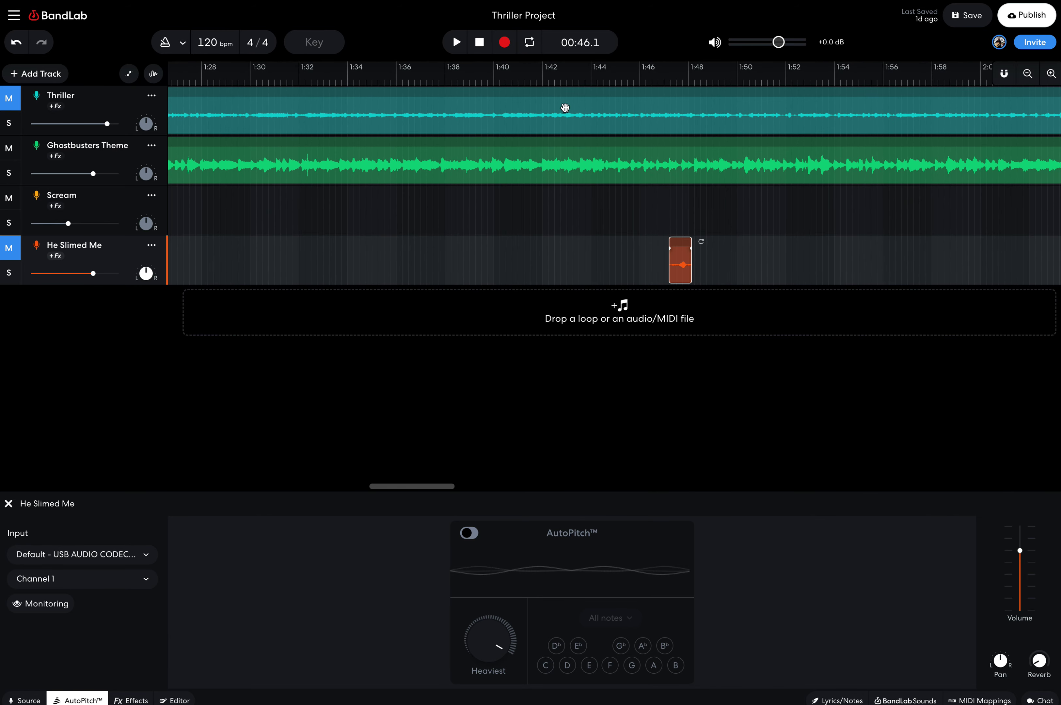
# Listen to the theme around 1:47 and move the He Slimed Me clip earlier to start at about 1:44.
pyautogui.click(603, 84)
pyautogui.press('space')
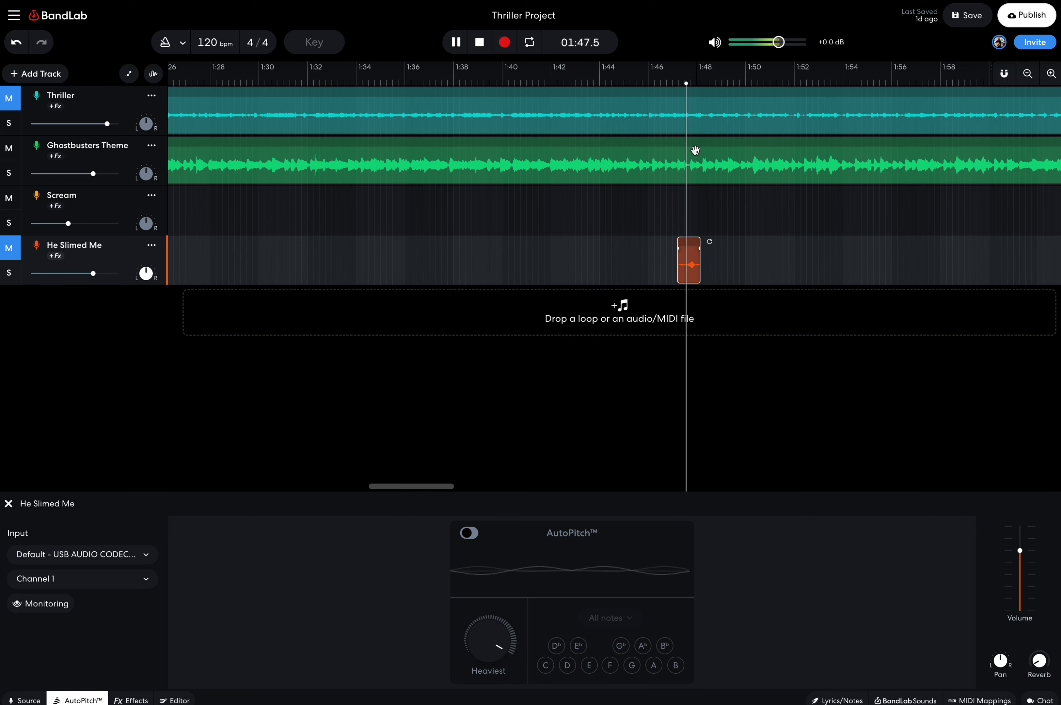
pyautogui.press('space')
pyautogui.click(690, 257)
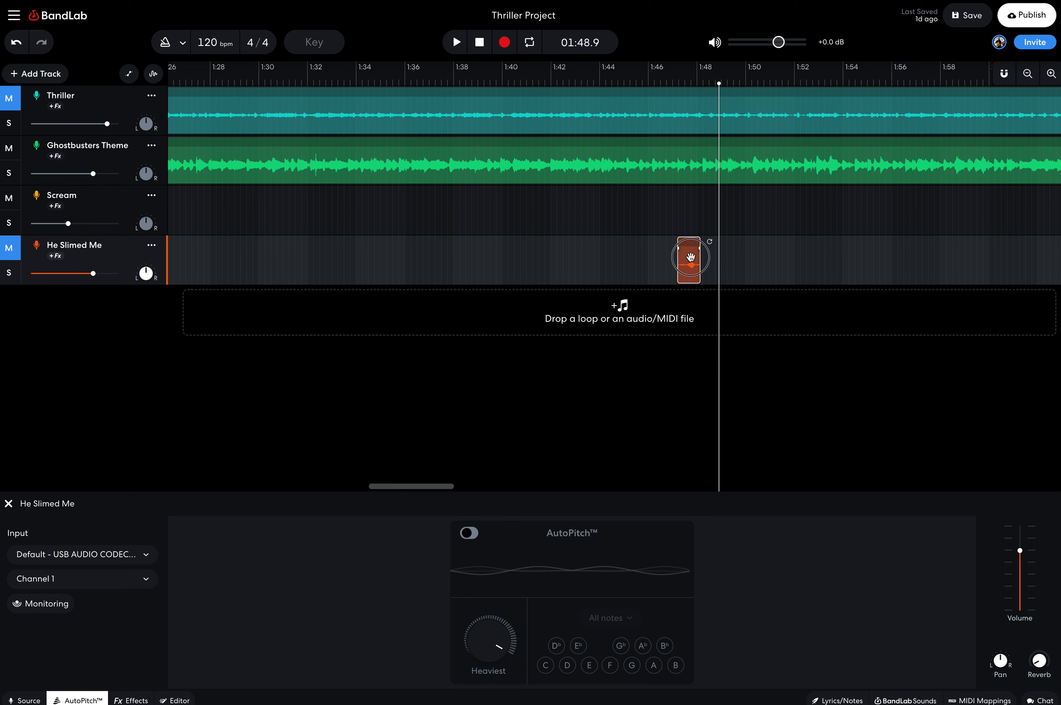
pyautogui.moveTo(690, 258); pyautogui.dragTo(613, 257)
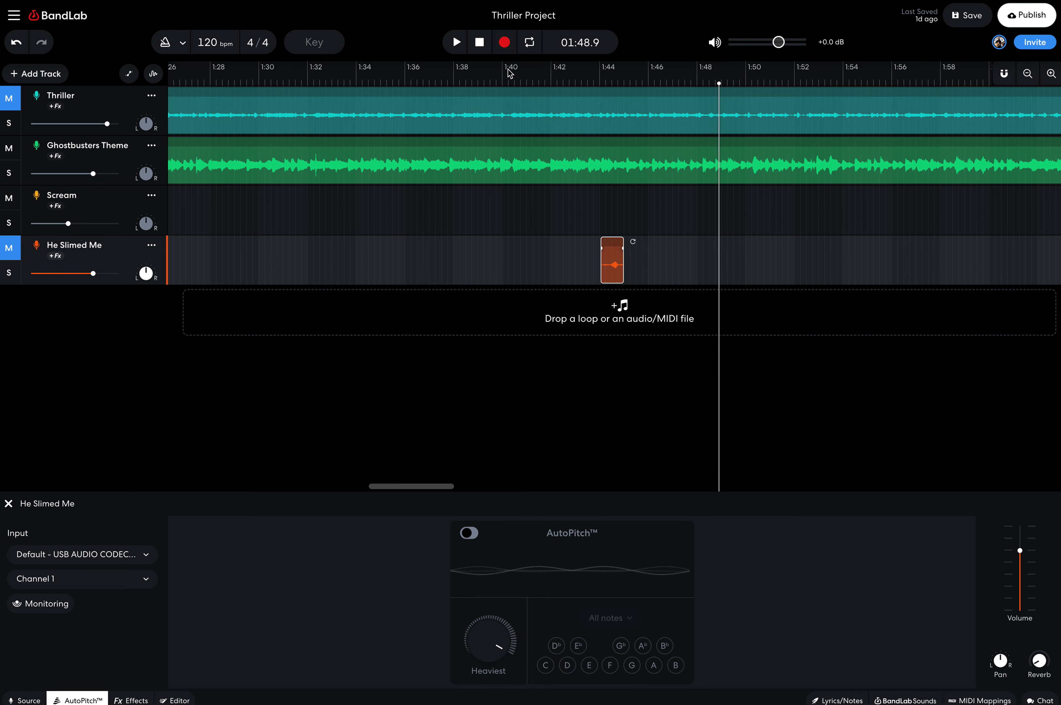
# Play the theme from about 1:40 and shift the He Slimed Me clip to start at about 1:44.8.
pyautogui.click(504, 82)
pyautogui.press('space')
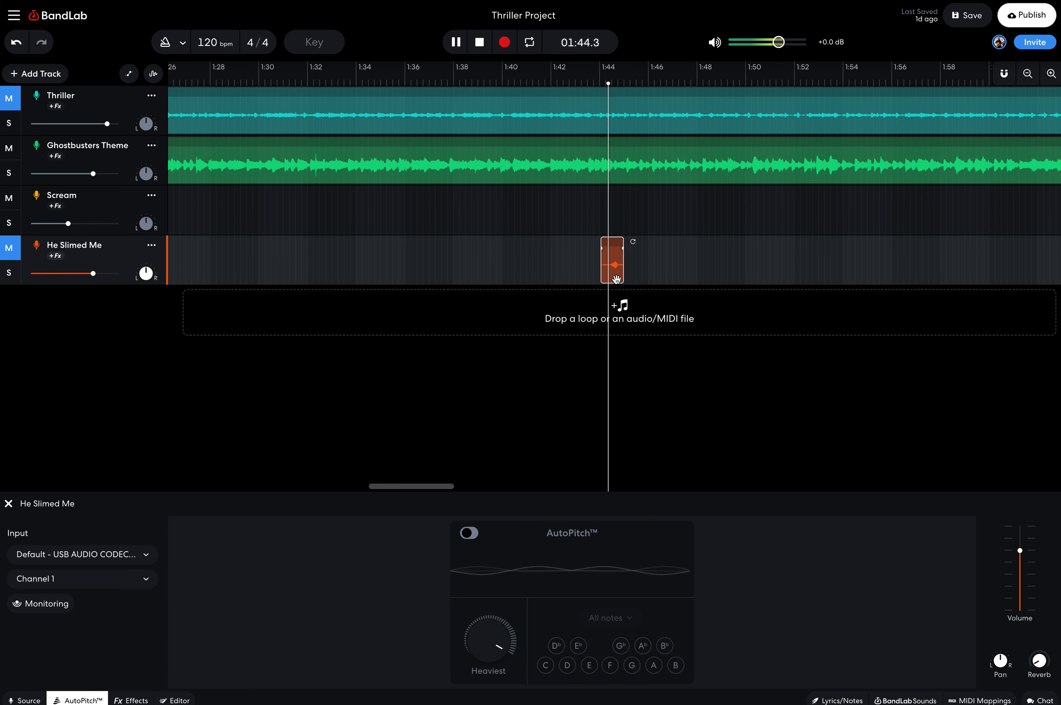
pyautogui.press('space')
pyautogui.moveTo(613, 269)
pyautogui.mouseDown()
pyautogui.moveTo(641, 265)
pyautogui.moveTo(592, 261)
pyautogui.moveTo(631, 260)
pyautogui.mouseUp()
pyautogui.click(627, 261)
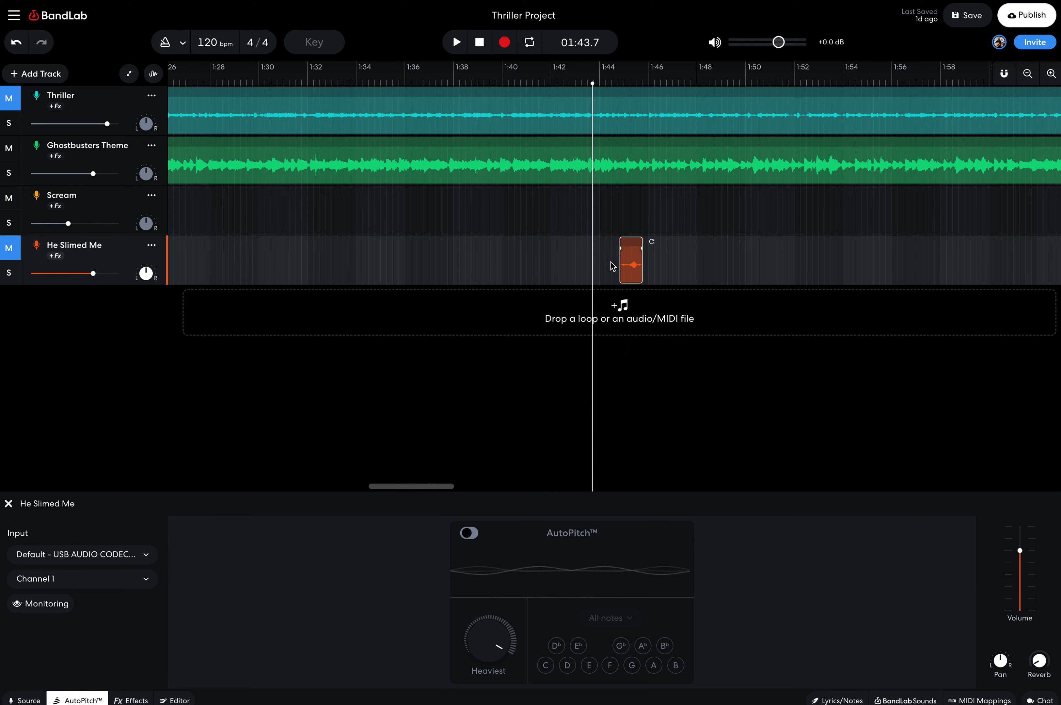
# Unmute He Slimed Me, raise its volume slightly, and play it with the theme from 1:43.7.
pyautogui.click(18, 254)
pyautogui.moveTo(93, 274); pyautogui.dragTo(102, 274)
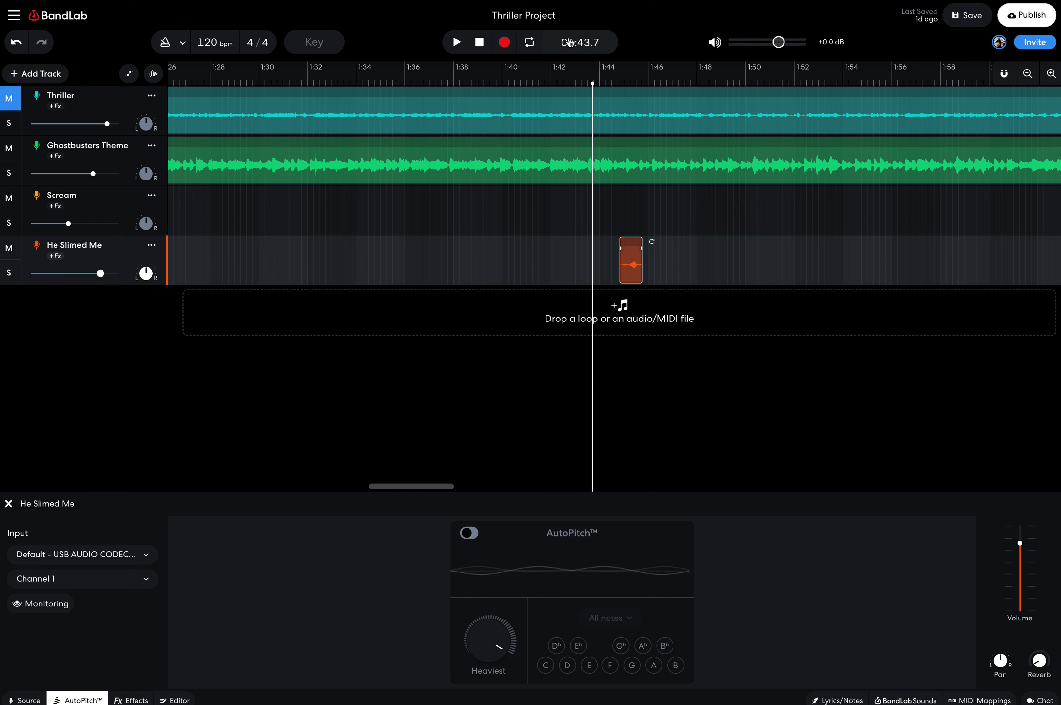
pyautogui.press('space')
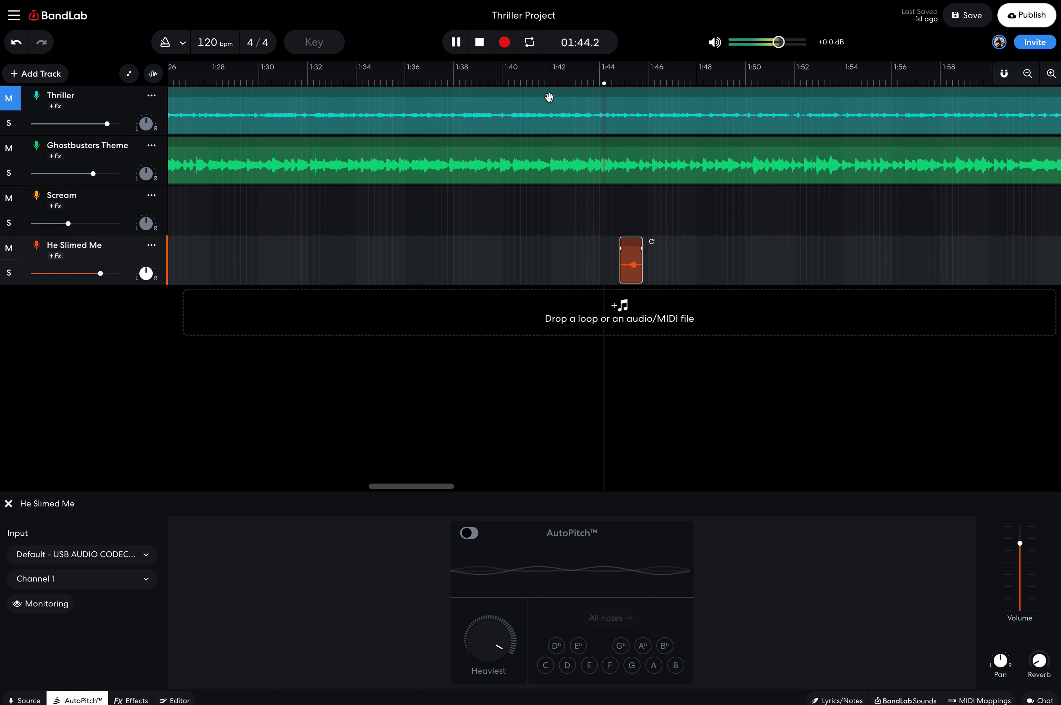
pyautogui.hscroll(-2, 525, 77)
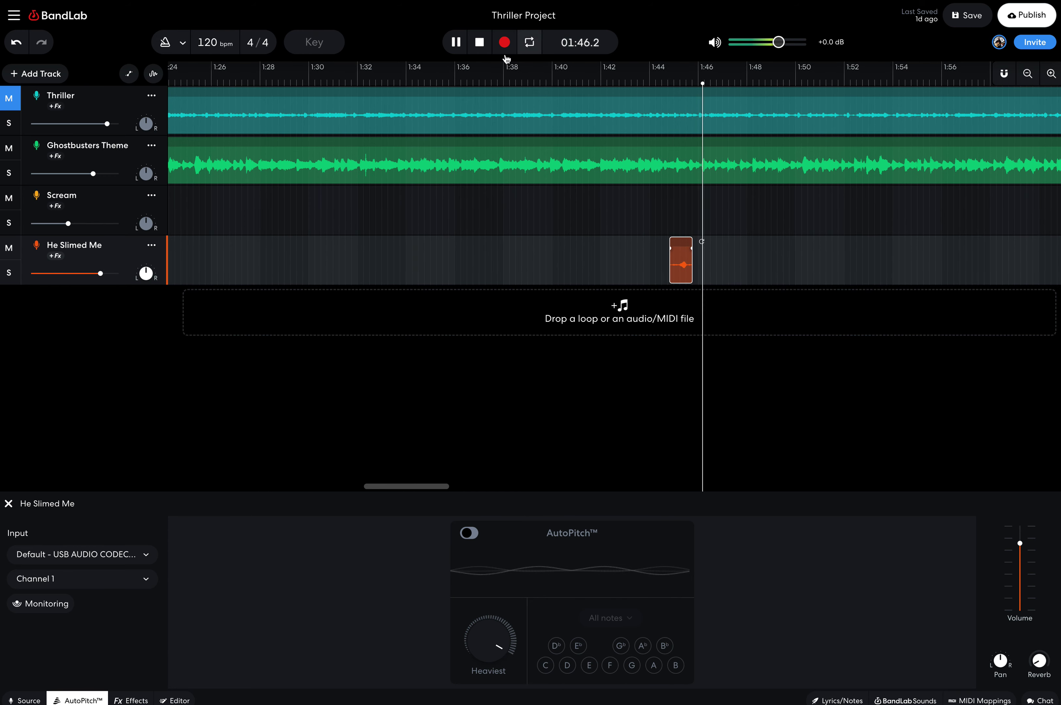
pyautogui.press('space')
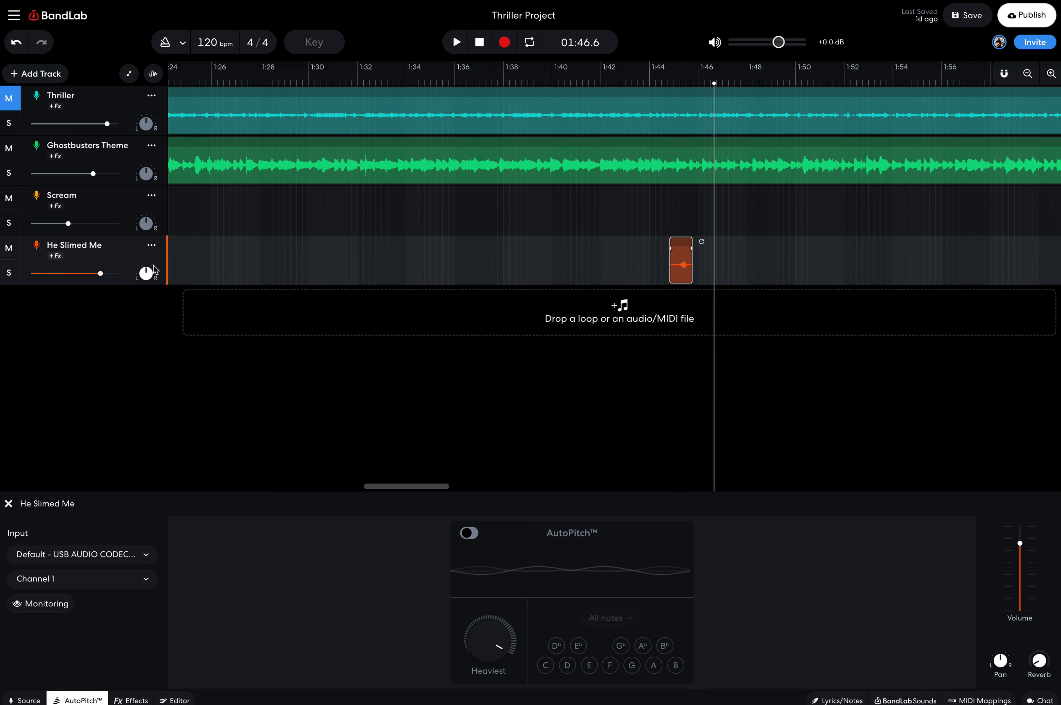
# Raise the He Slimed Me track's volume a little further and play the project from 1:44.5.
pyautogui.click(100, 274)
pyautogui.moveTo(100, 274); pyautogui.dragTo(108, 274)
pyautogui.click(661, 83)
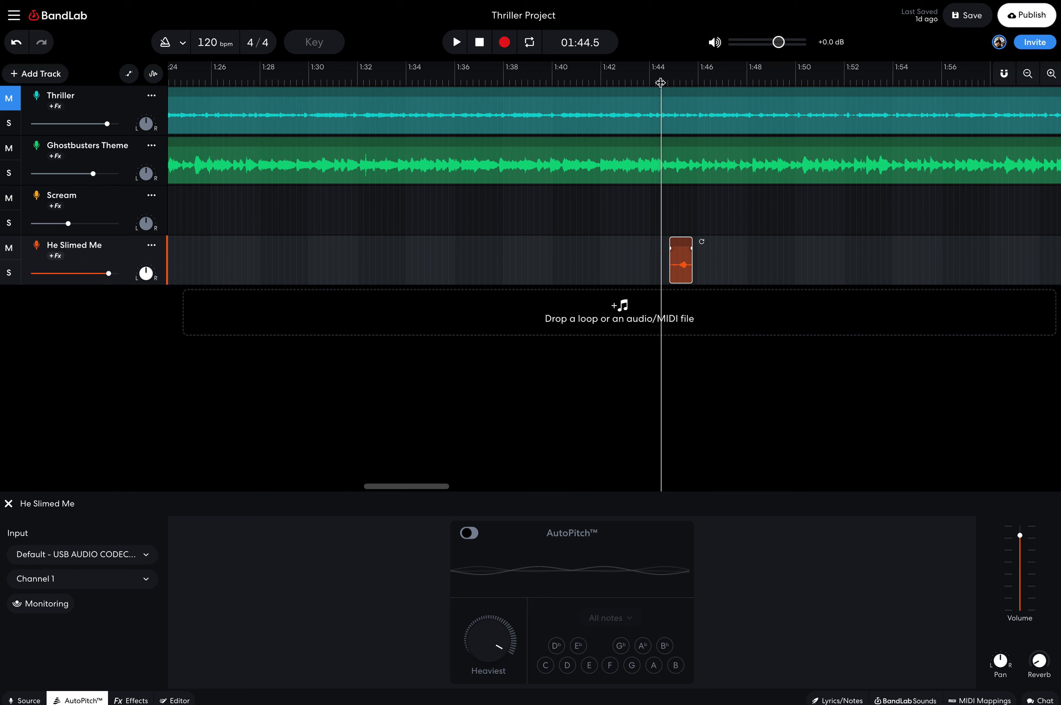
pyautogui.press('space')
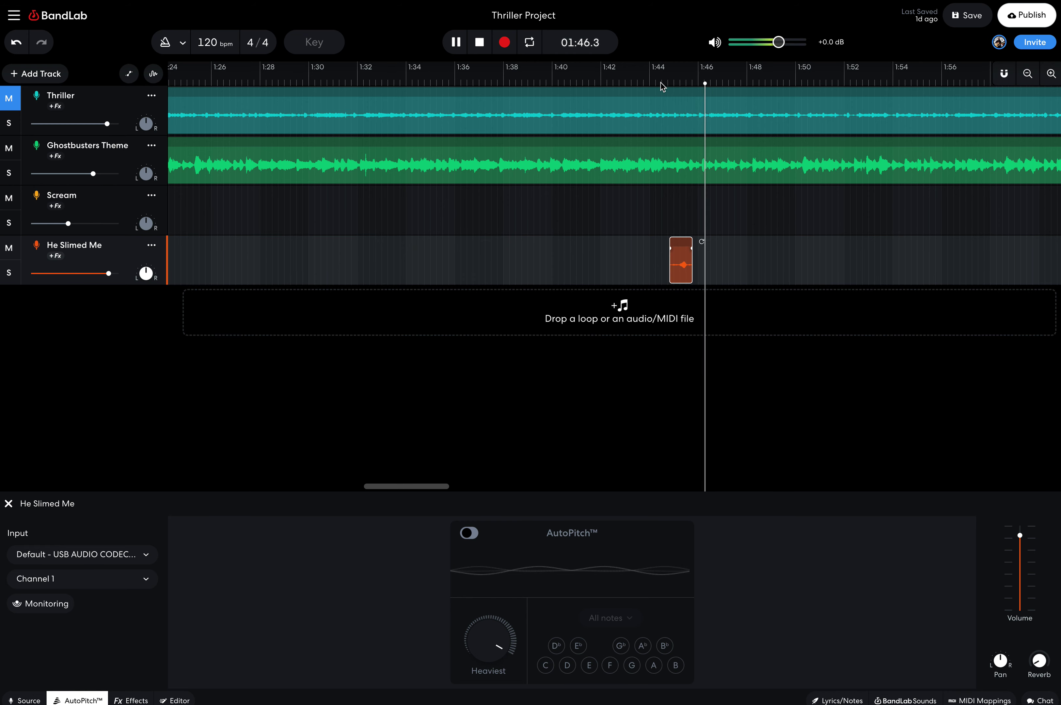
pyautogui.press('space')
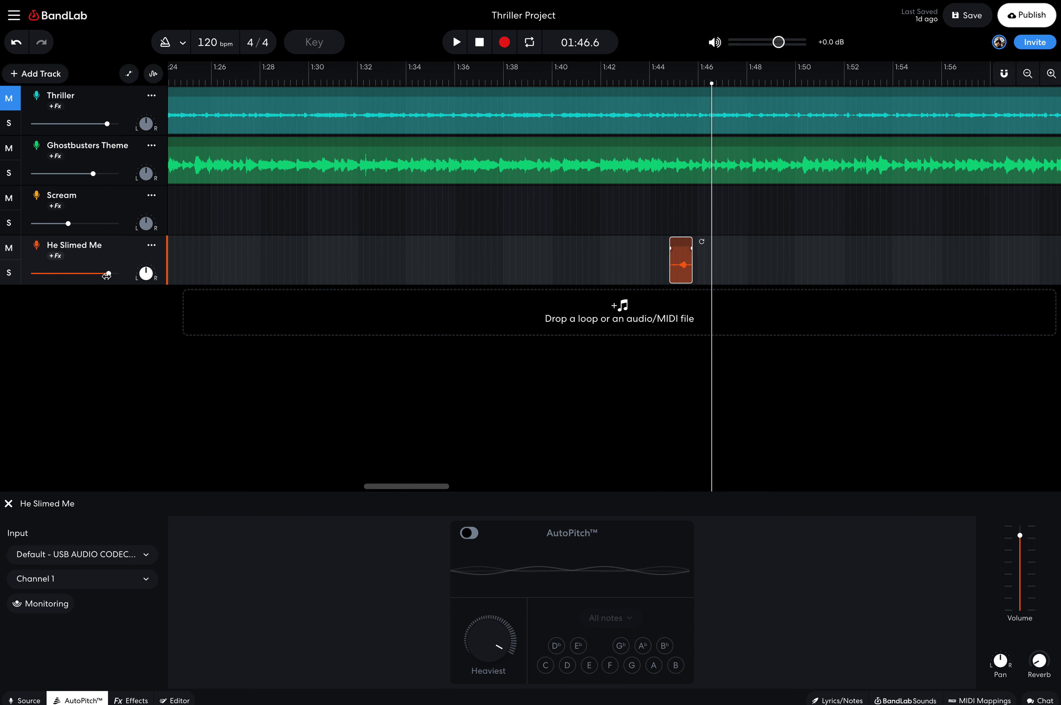
# Set the He Slimed Me track's volume to its maximum and play the project from 1:43.3.
pyautogui.moveTo(109, 274); pyautogui.dragTo(124, 275)
pyautogui.click(634, 83)
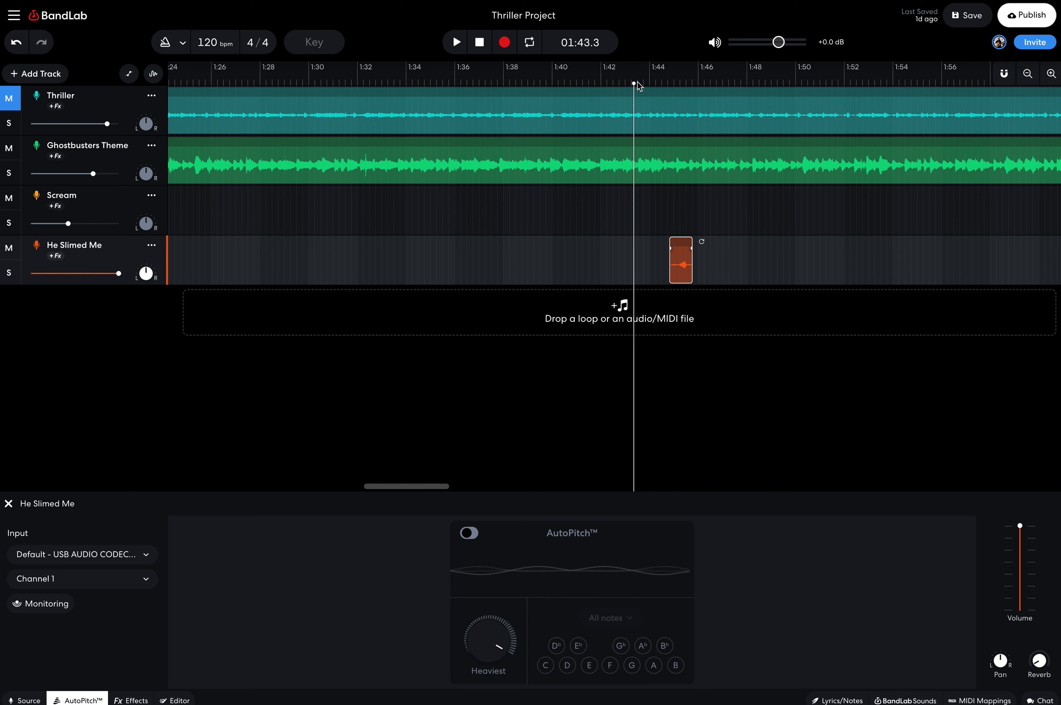
pyautogui.press('space')
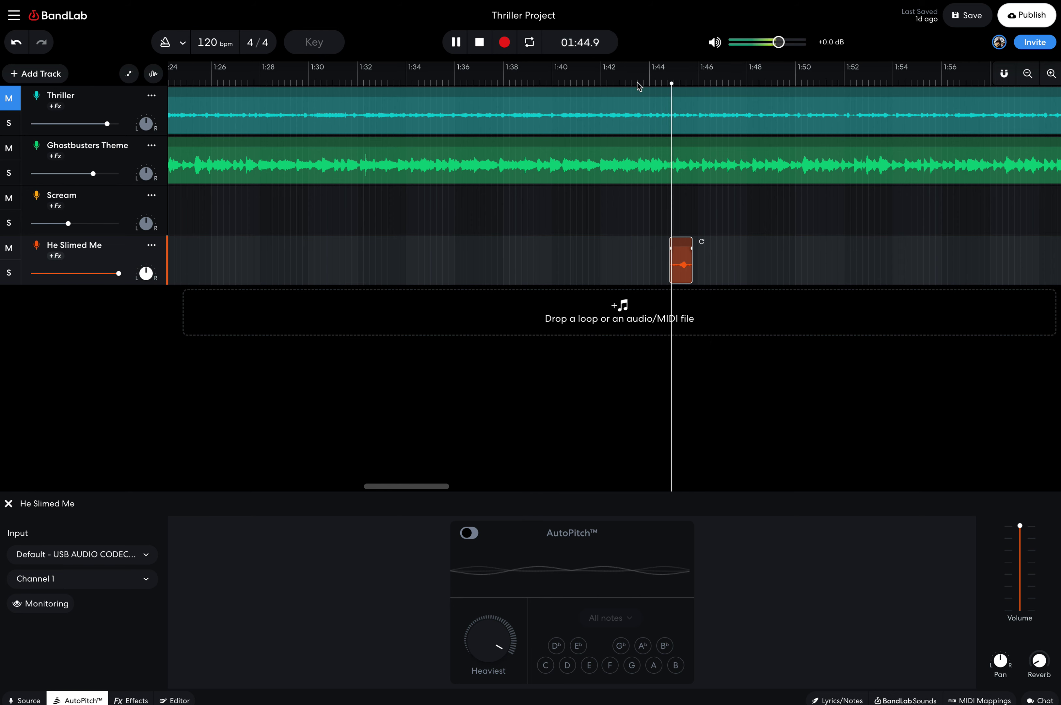
pyautogui.press('space')
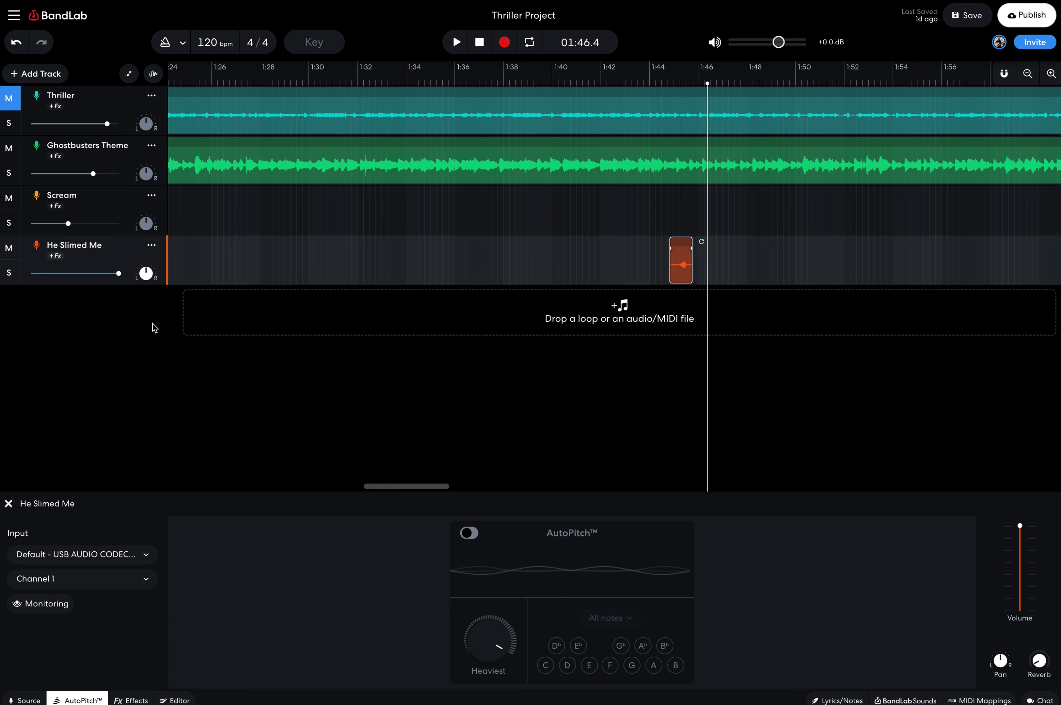
# Duplicate the He Slimed Me track and lower the original and the copy to the same volume, below maximum.
pyautogui.click(151, 247)
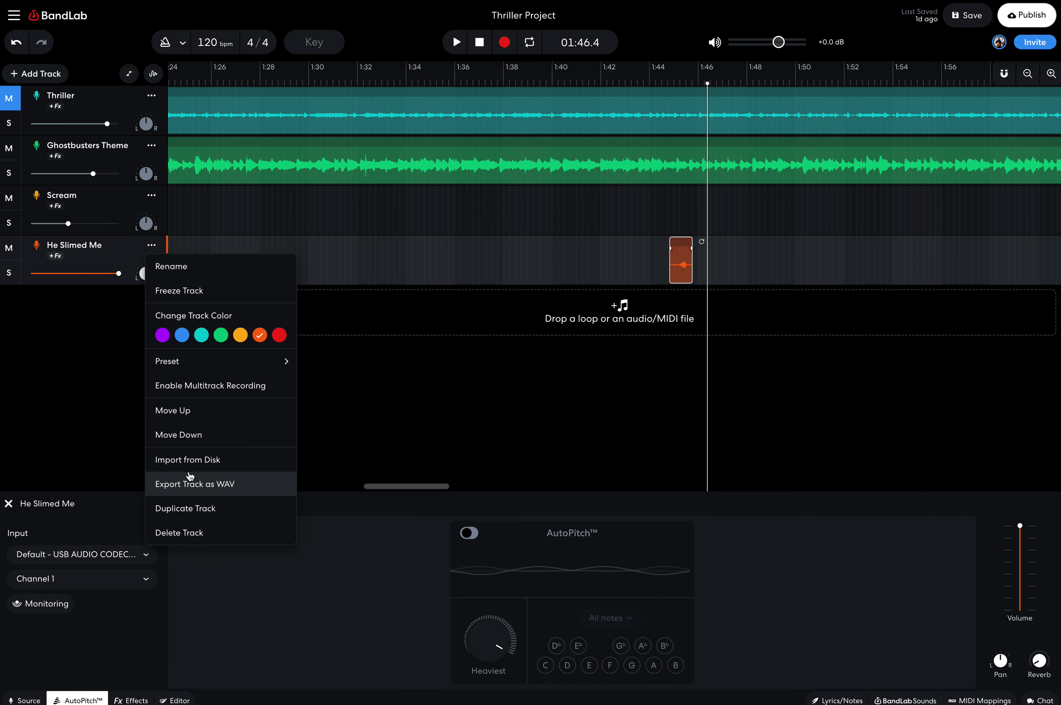
pyautogui.click(201, 516)
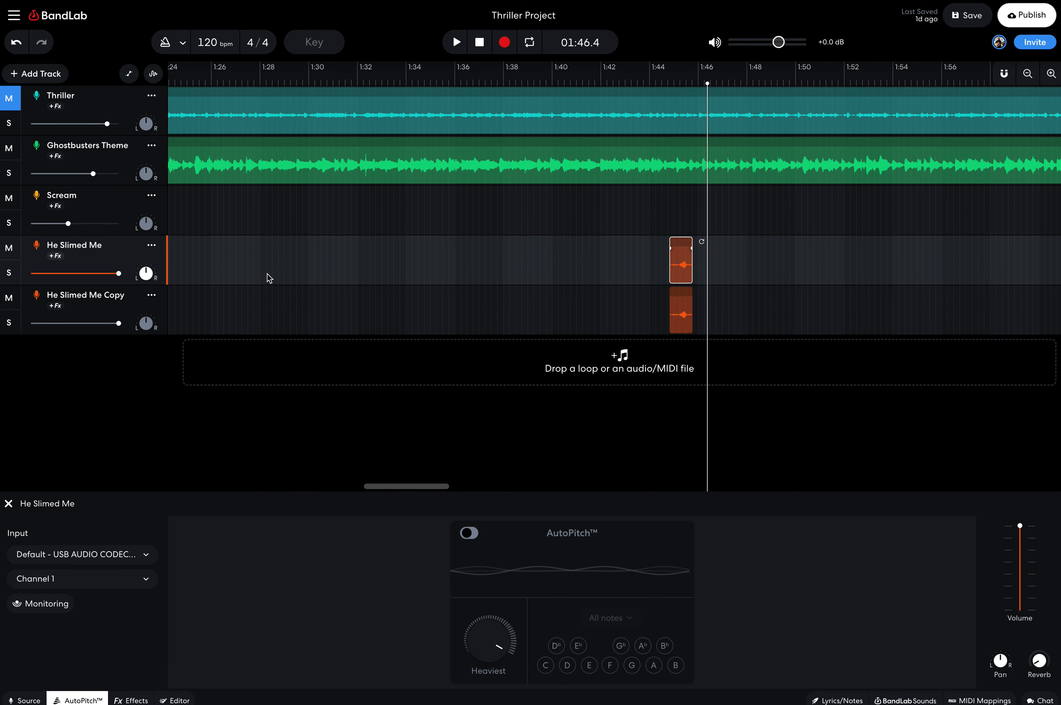
pyautogui.moveTo(118, 274); pyautogui.dragTo(100, 273)
pyautogui.moveTo(118, 323); pyautogui.dragTo(106, 324)
pyautogui.moveTo(101, 274); pyautogui.dragTo(105, 275)
# Play the project from about 1:43.3 to check how loud the doubled He Slimed Me clips are against the theme.
pyautogui.click(634, 80)
pyautogui.press('space')
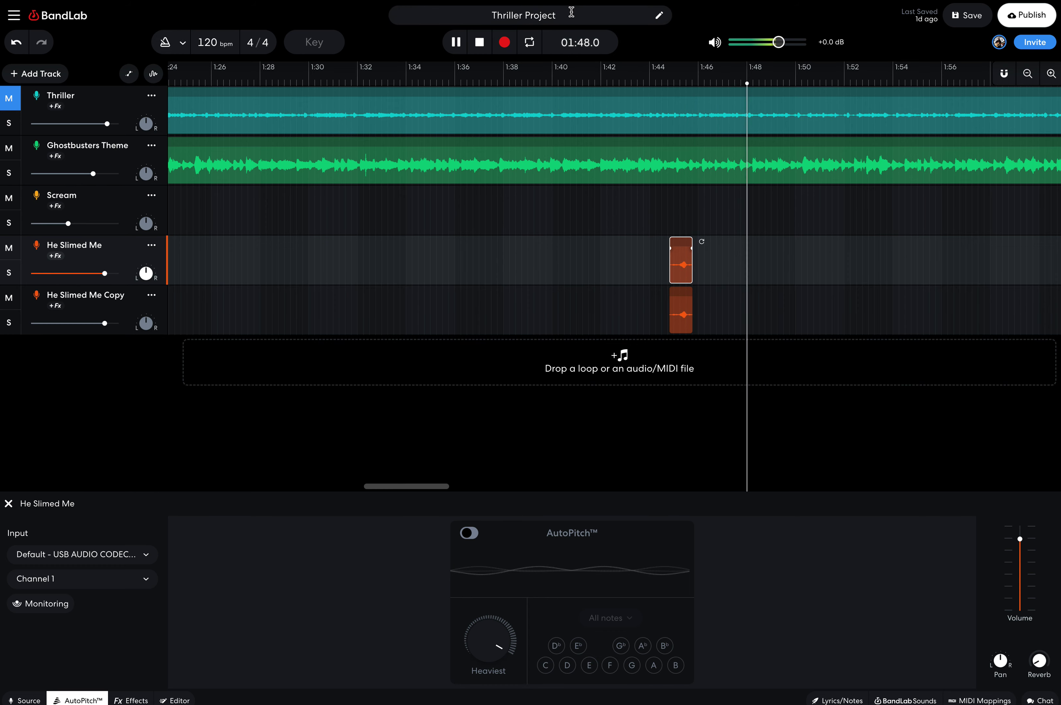
pyautogui.press('space')
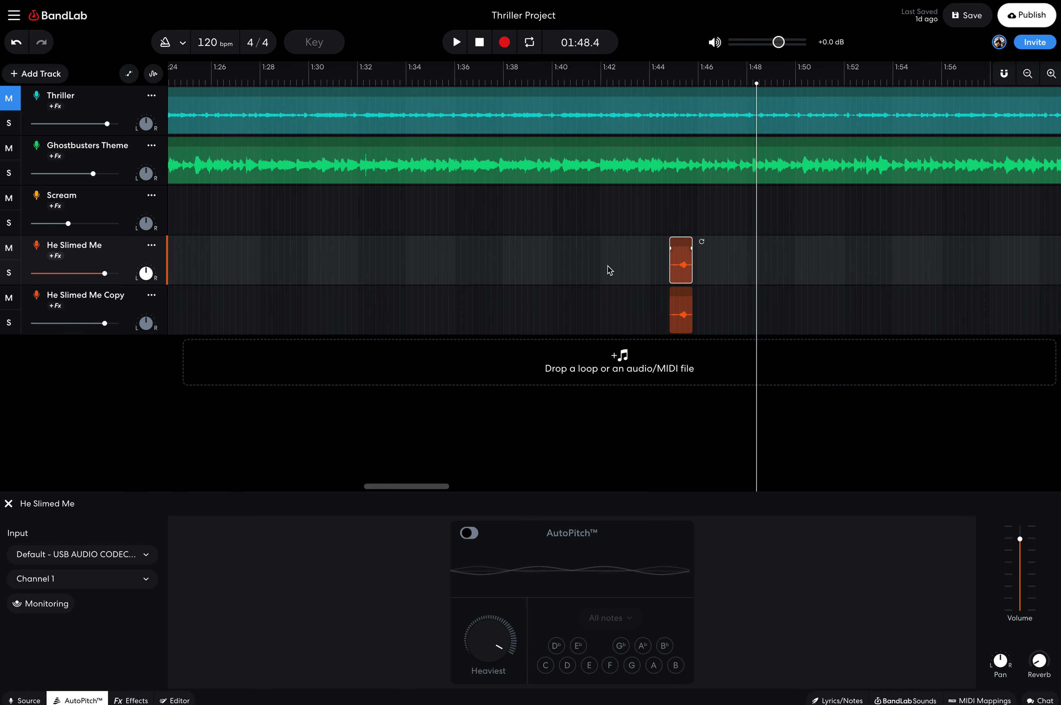
pyautogui.hscroll(-15, 610, 267)
pyautogui.hscroll(9, 609, 267)
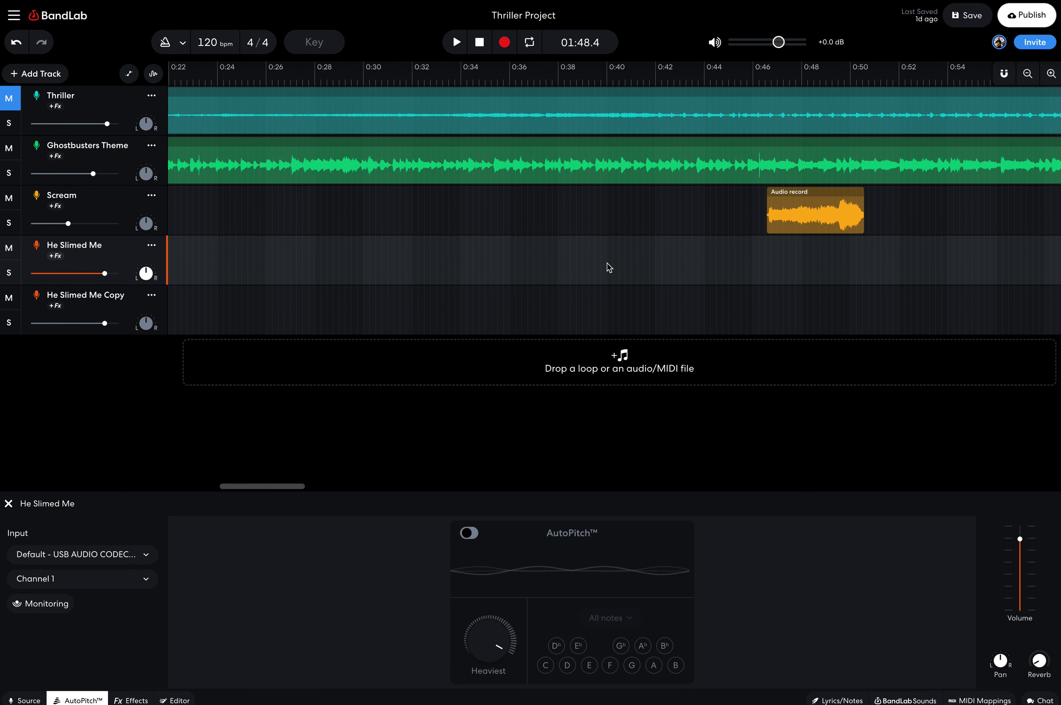
pyautogui.hscroll(4, 609, 267)
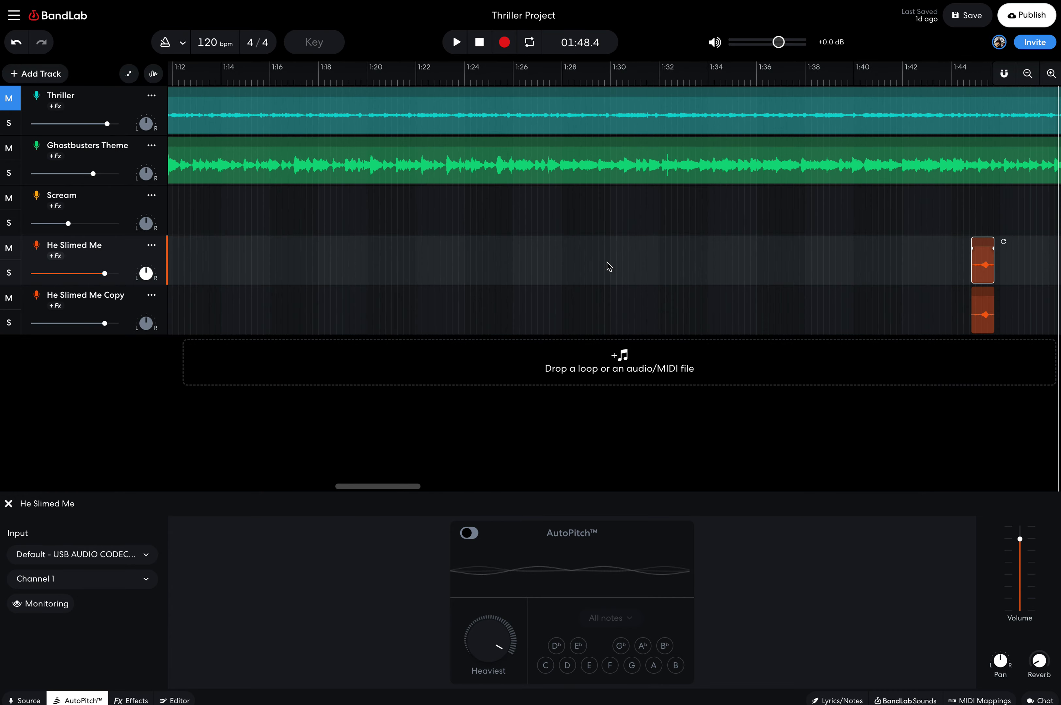
pyautogui.hscroll(-8, 610, 267)
pyautogui.hscroll(-4, 609, 267)
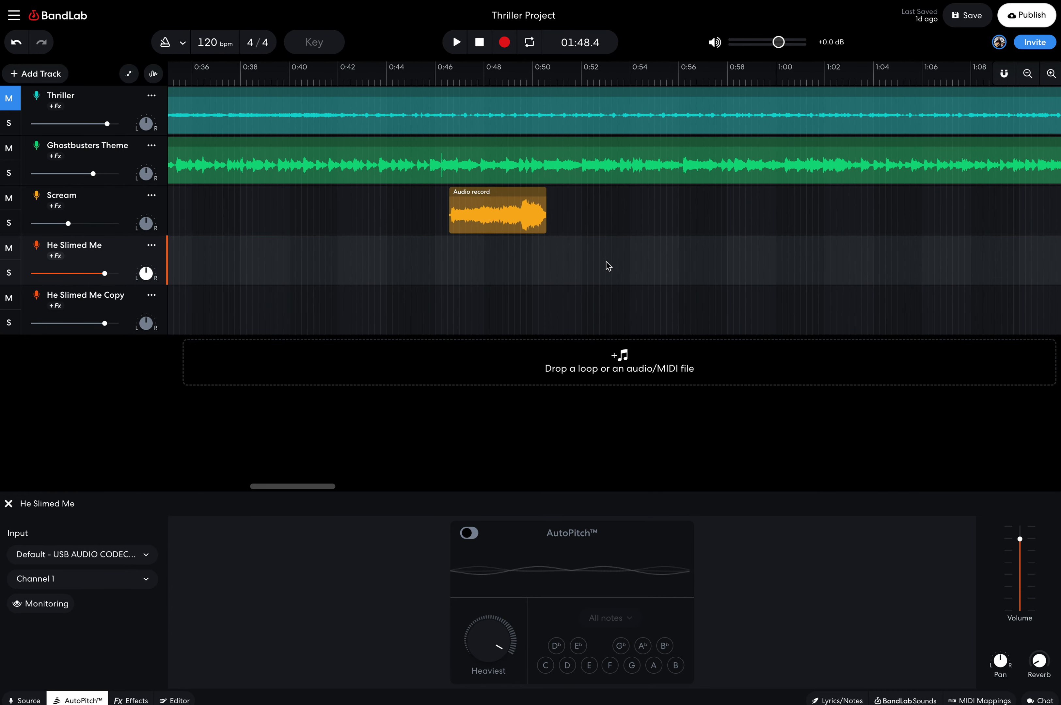
pyautogui.hscroll(3, 608, 267)
pyautogui.hscroll(10, 608, 267)
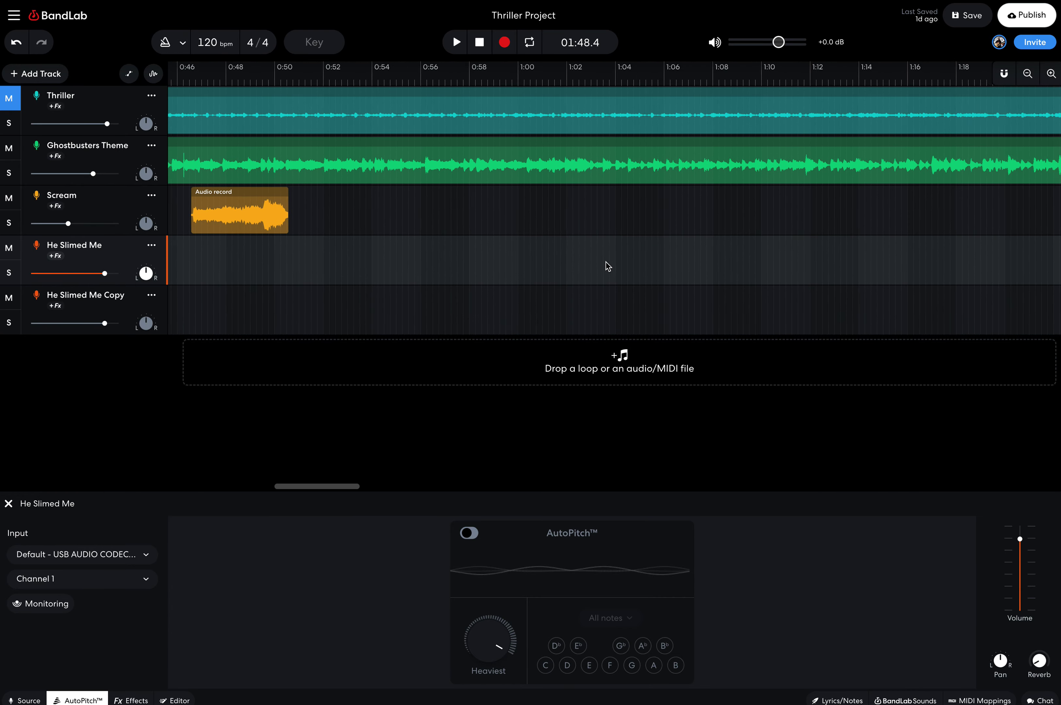